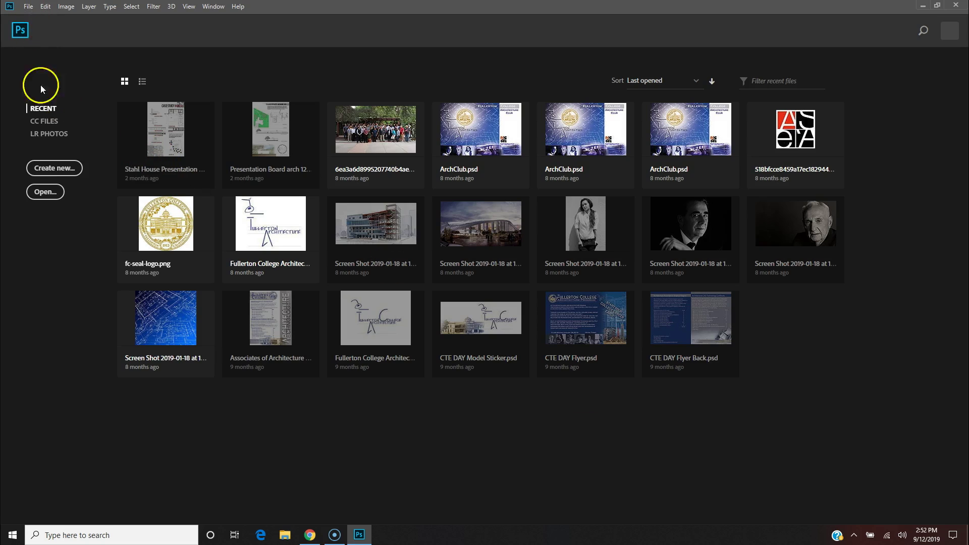
# Start a new document and set its width to 22 in
pyautogui.click(64, 172)
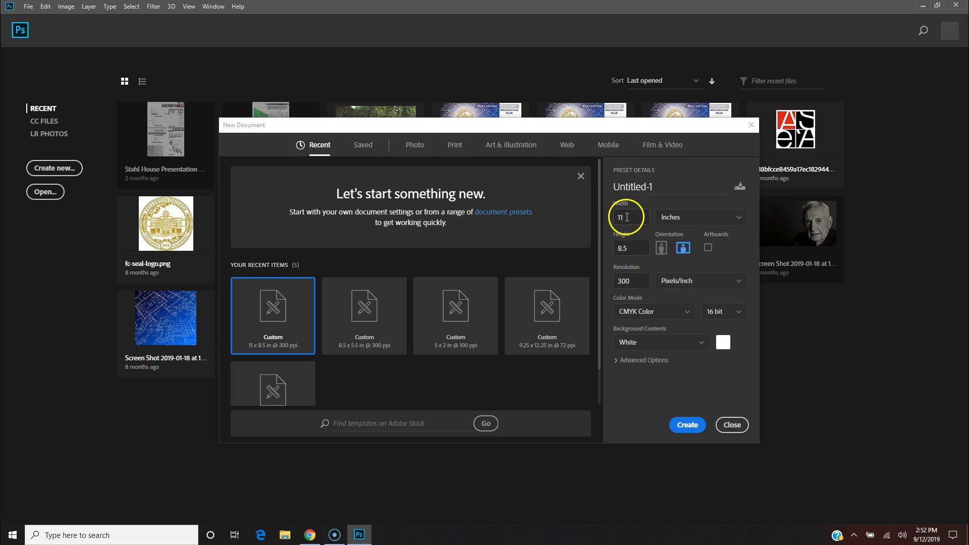
pyautogui.doubleClick(622, 218)
pyautogui.write('22')
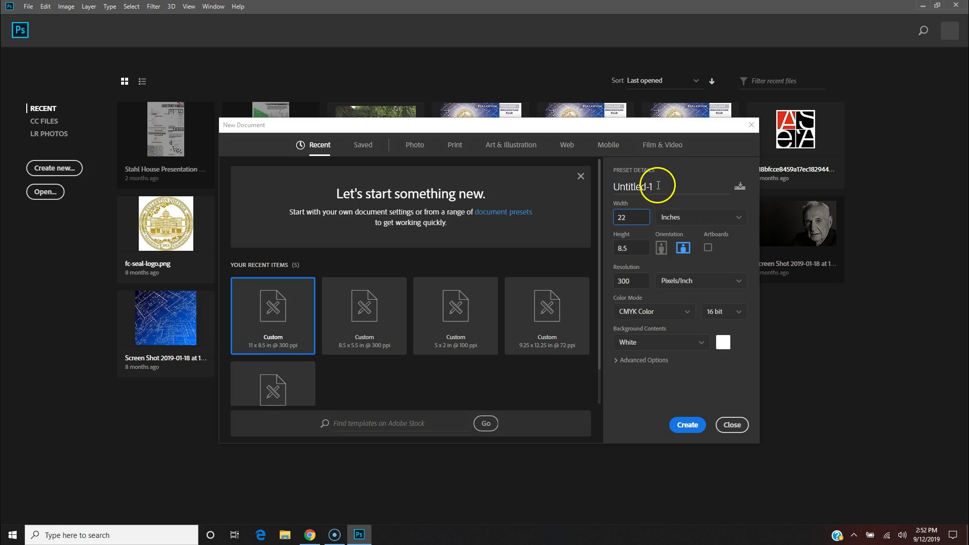
# Name the 22 × 8.5 in, 300 ppi CMYK preset 'Portfolio Spread Template'
pyautogui.click(662, 188)
pyautogui.doubleClick(663, 187)
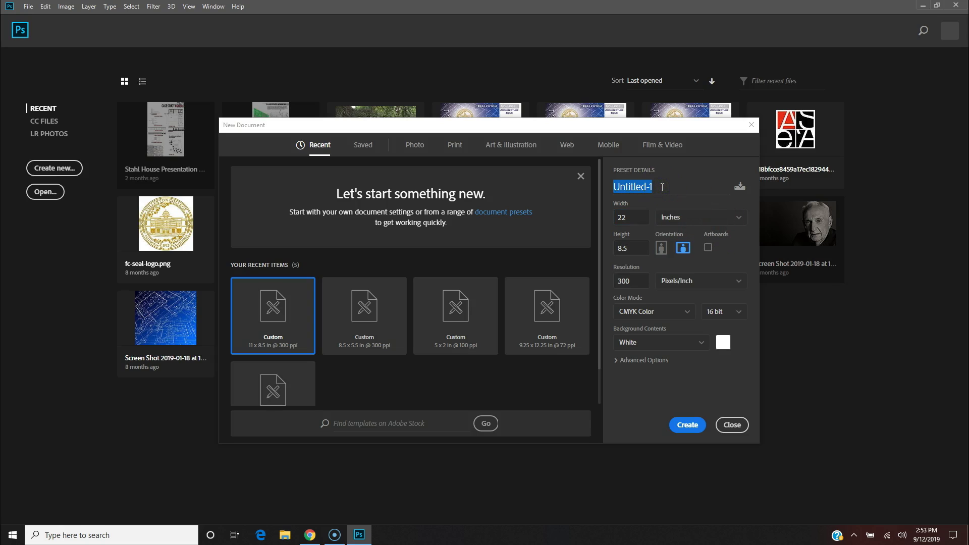
pyautogui.write('SPr')
pyautogui.press('BackSpace')
pyautogui.press('BackSpace')
pyautogui.write('Photoshop')
pyautogui.press('BackSpace')
pyautogui.press('BackSpace')
pyautogui.press('BackSpace')
pyautogui.press('BackSpace')
pyautogui.press('BackSpace')
pyautogui.press('BackSpace')
pyautogui.press('BackSpace')
pyautogui.press('BackSpace')
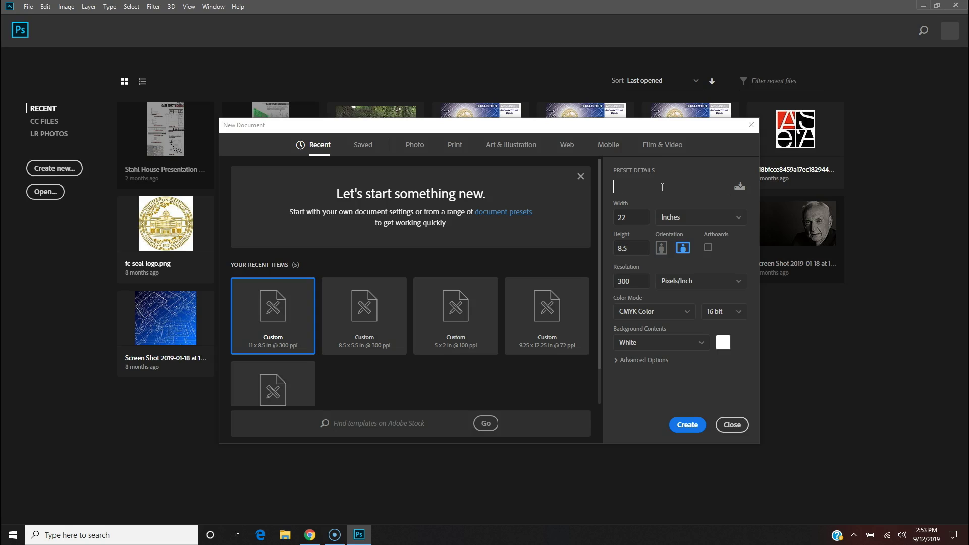
pyautogui.write('Portfolio Spread')
pyautogui.click(882, 237)
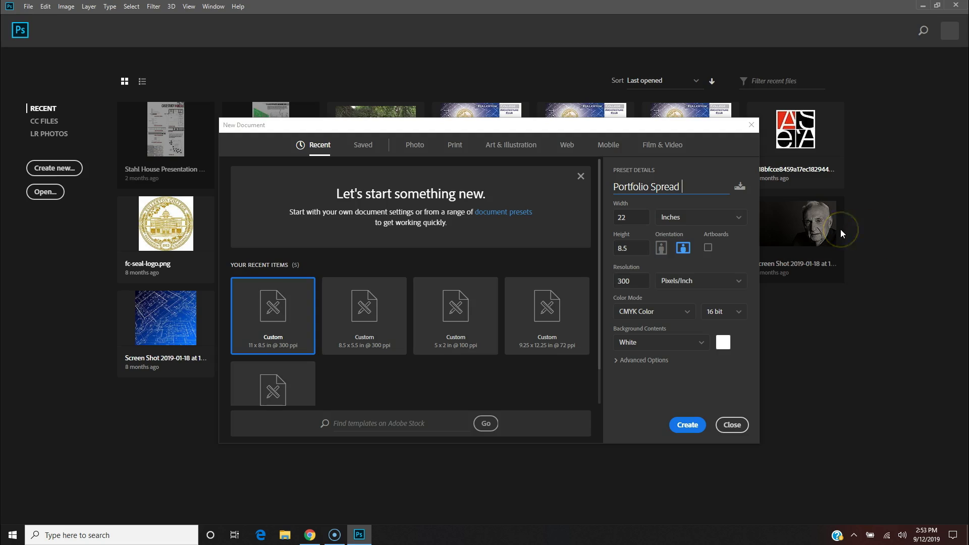
pyautogui.write('Template')
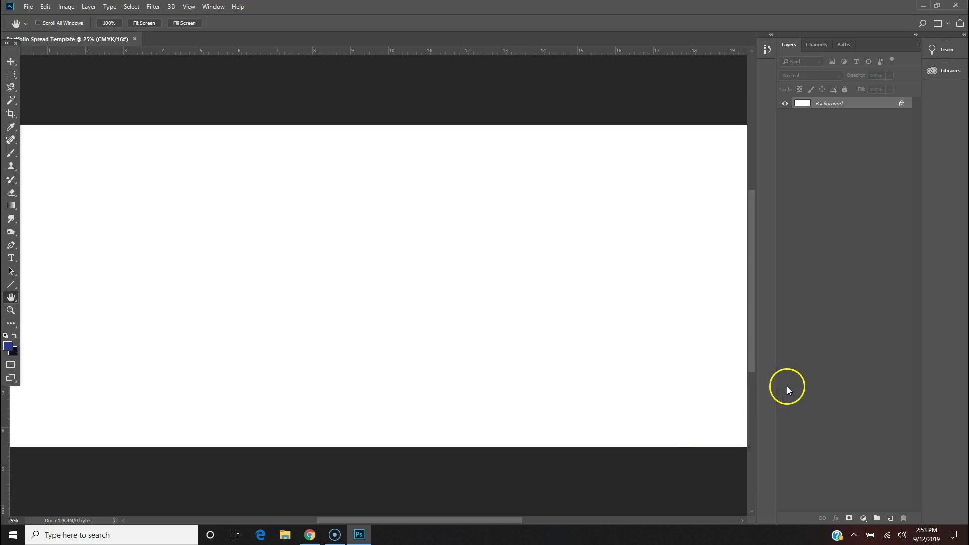
# Zoom out with Ctrl+- to see the whole spread and rearrange the workspace layout
pyautogui.hotkey('ctrl', '-')
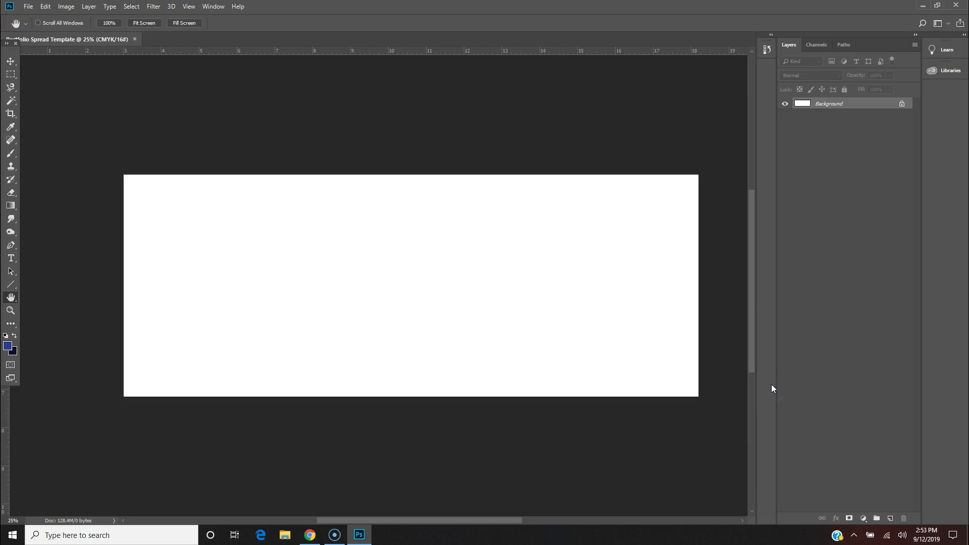
pyautogui.click(744, 383)
pyautogui.click(342, 214)
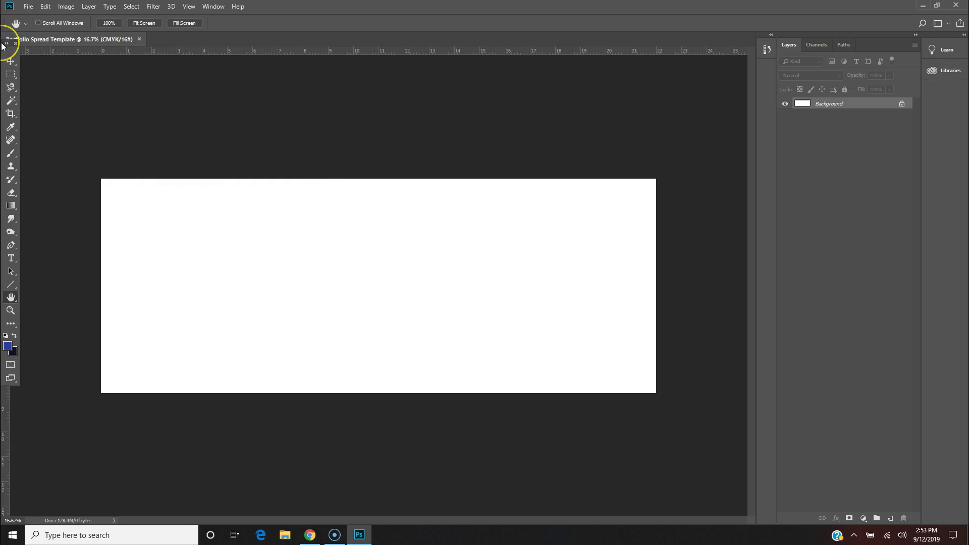
pyautogui.moveTo(8, 47)
pyautogui.mouseDown()
pyautogui.moveTo(20, 90)
pyautogui.moveTo(11, 60)
pyautogui.mouseUp()
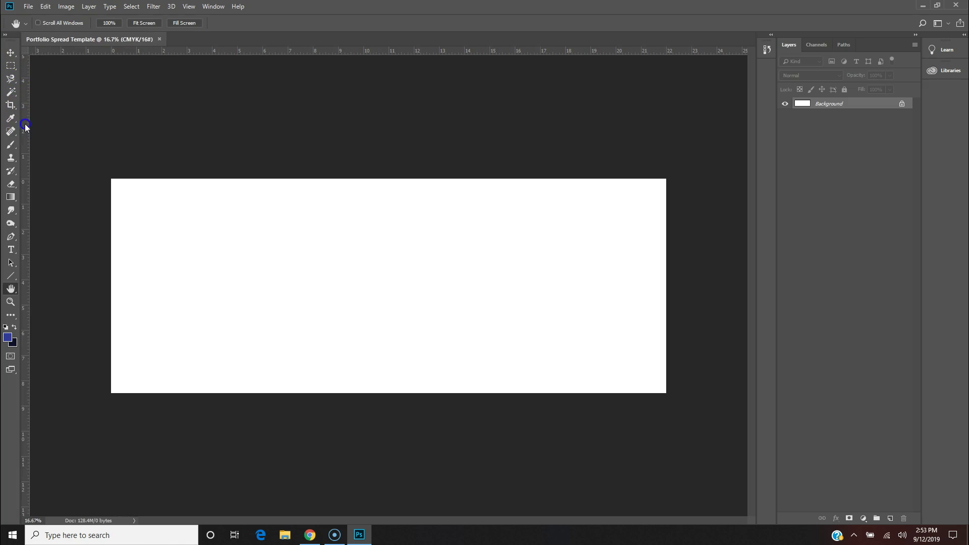
# Add margin guides near the left (~0.28 in), top, right (21.7 in) and bottom edges
pyautogui.moveTo(26, 126); pyautogui.dragTo(117, 220)
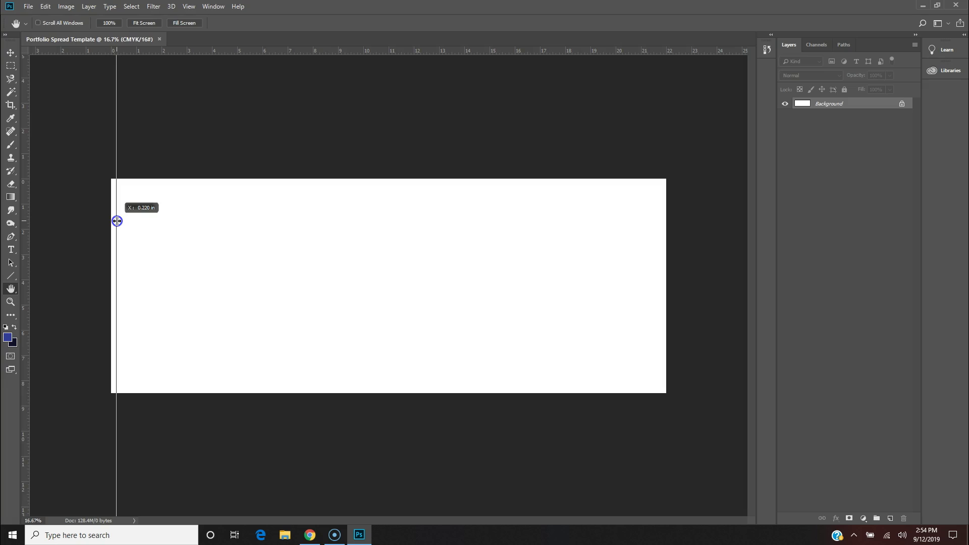
pyautogui.moveTo(117, 221); pyautogui.dragTo(118, 221)
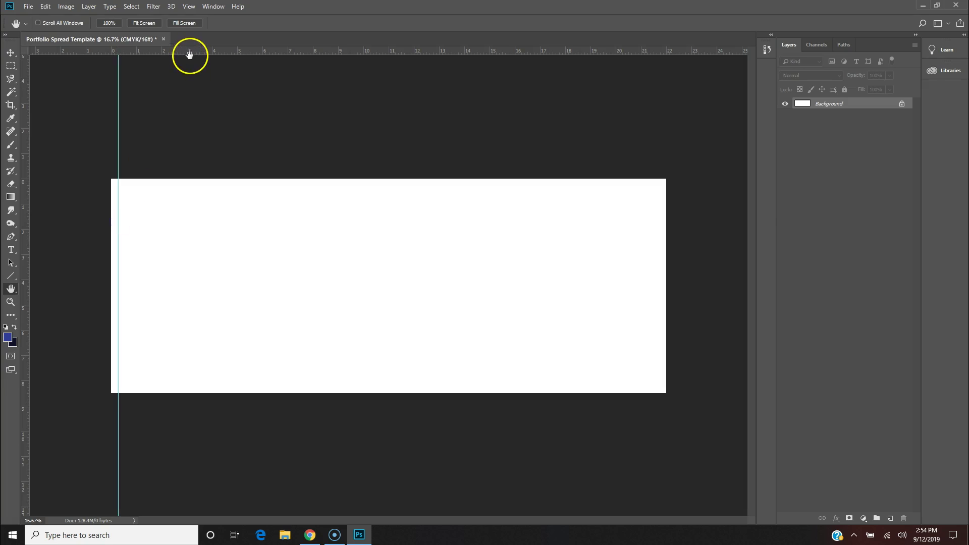
pyautogui.moveTo(198, 51); pyautogui.dragTo(199, 184)
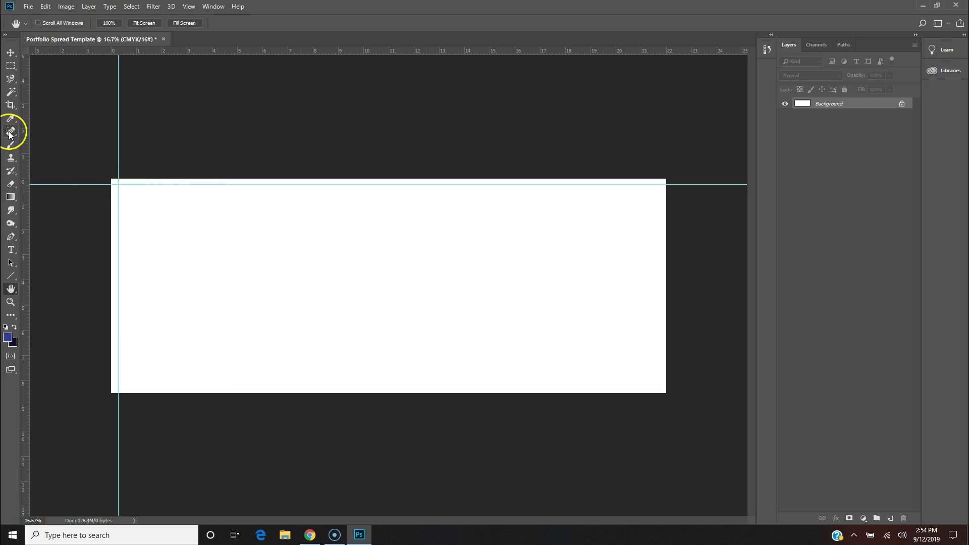
pyautogui.moveTo(23, 146); pyautogui.dragTo(659, 303)
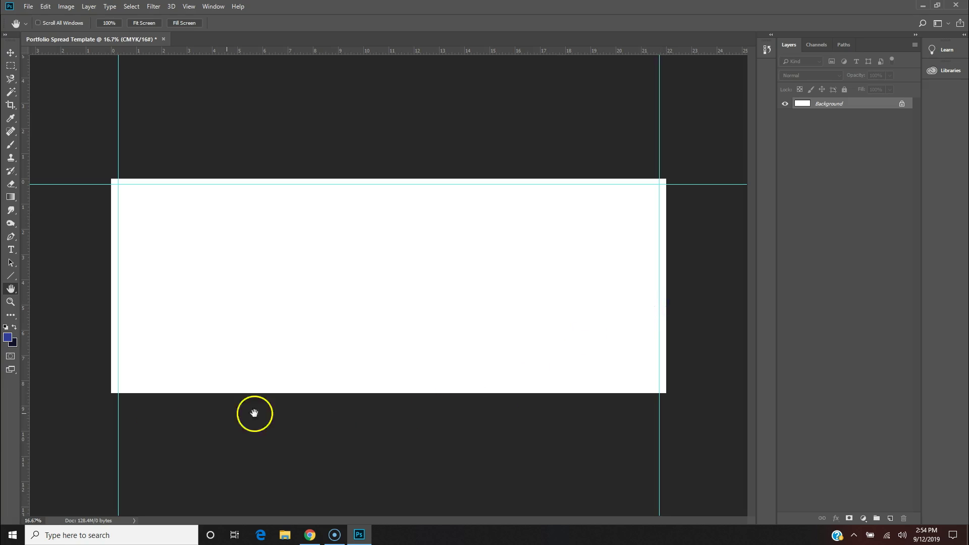
pyautogui.click(123, 240)
pyautogui.click(232, 51)
pyautogui.moveTo(231, 52); pyautogui.dragTo(246, 387)
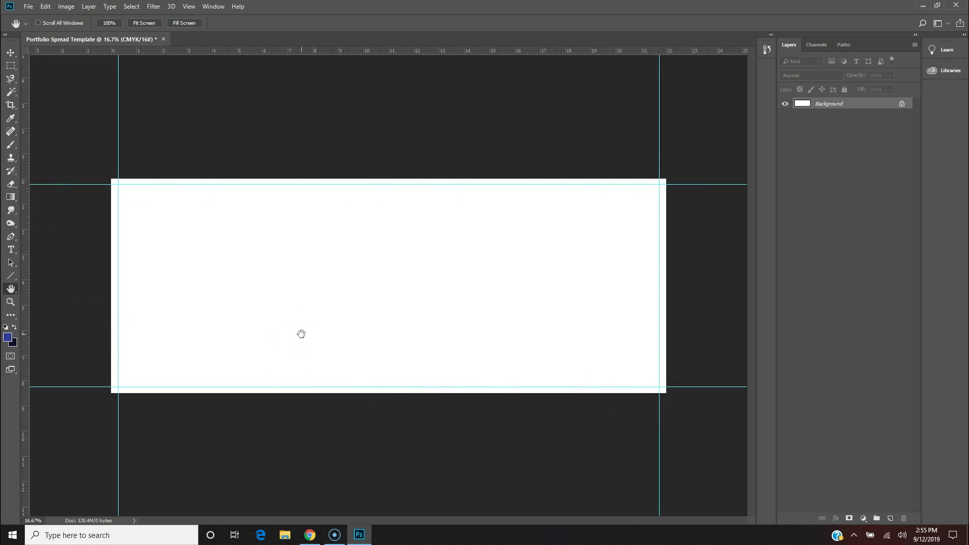
pyautogui.moveTo(302, 334); pyautogui.dragTo(117, 296)
# Place vertical gutter guides at about 11.28 in and 10.7 in either side of centre
pyautogui.moveTo(24, 213); pyautogui.dragTo(389, 255)
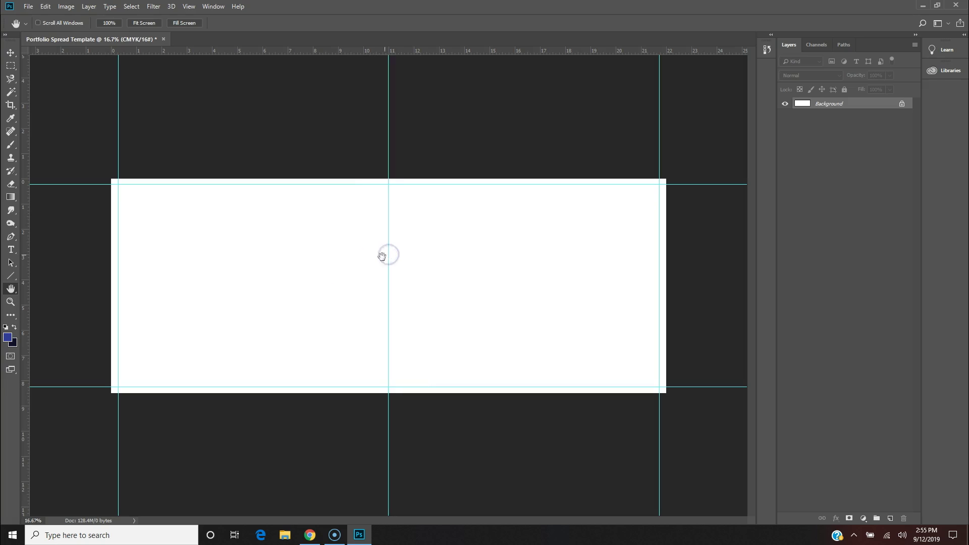
pyautogui.moveTo(24, 196); pyautogui.dragTo(398, 277)
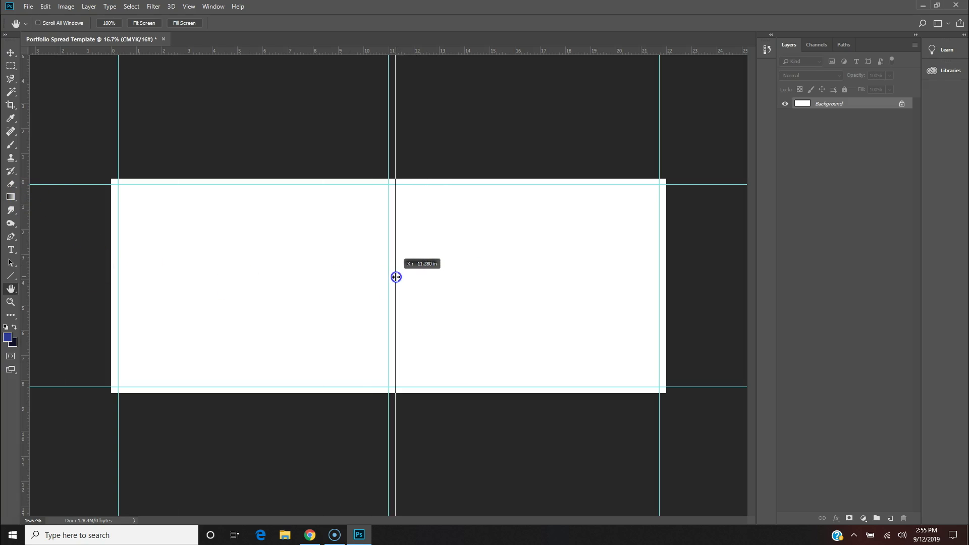
pyautogui.moveTo(396, 276)
pyautogui.mouseDown()
pyautogui.moveTo(387, 276)
pyautogui.moveTo(396, 276)
pyautogui.mouseUp()
pyautogui.moveTo(396, 277); pyautogui.dragTo(394, 274)
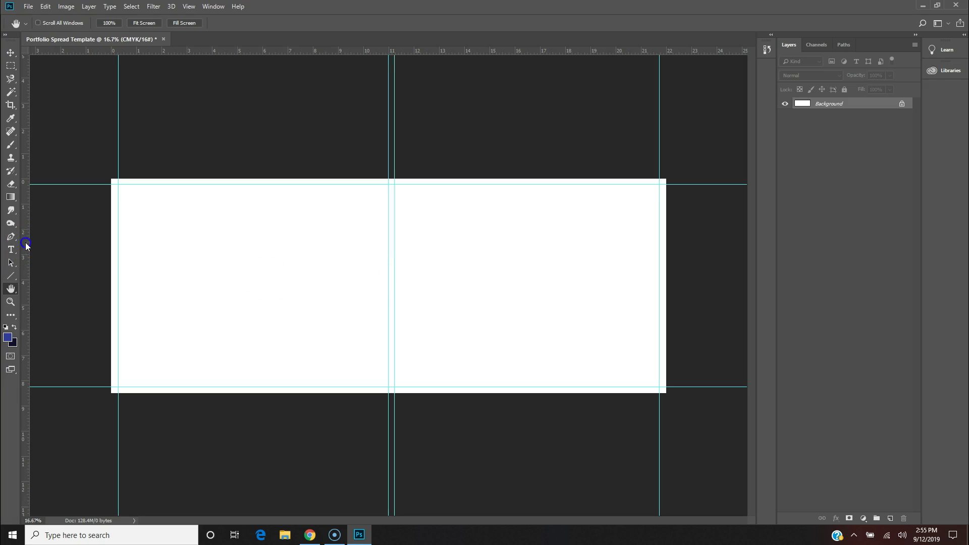
pyautogui.moveTo(25, 243); pyautogui.dragTo(382, 283)
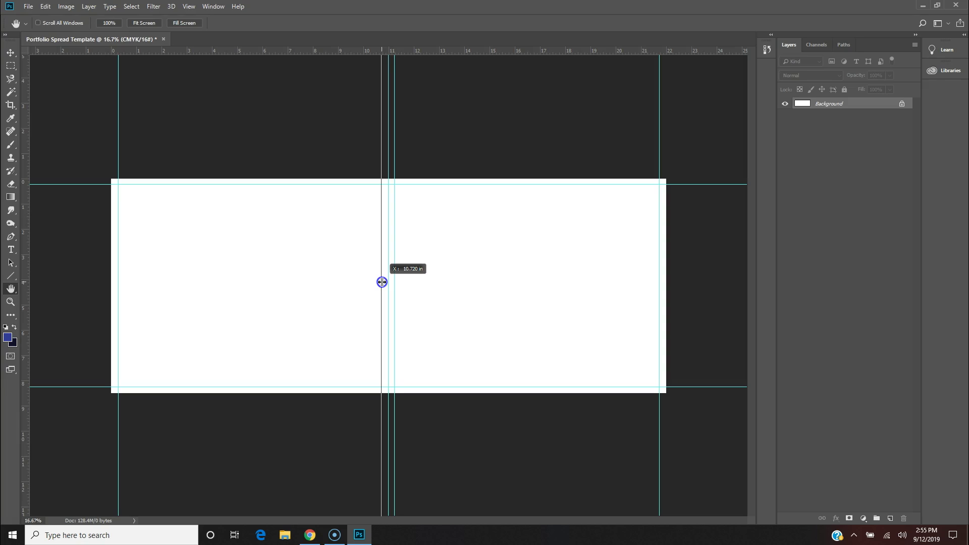
pyautogui.moveTo(382, 282); pyautogui.dragTo(383, 281)
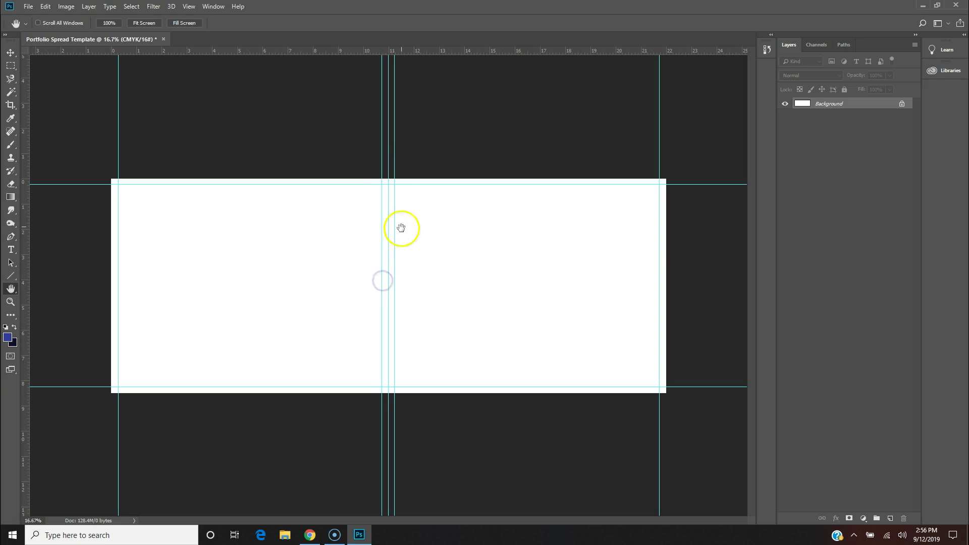
# Test marquee selections over the gutter strip and right-hand page, then clear the selection
pyautogui.click(11, 65)
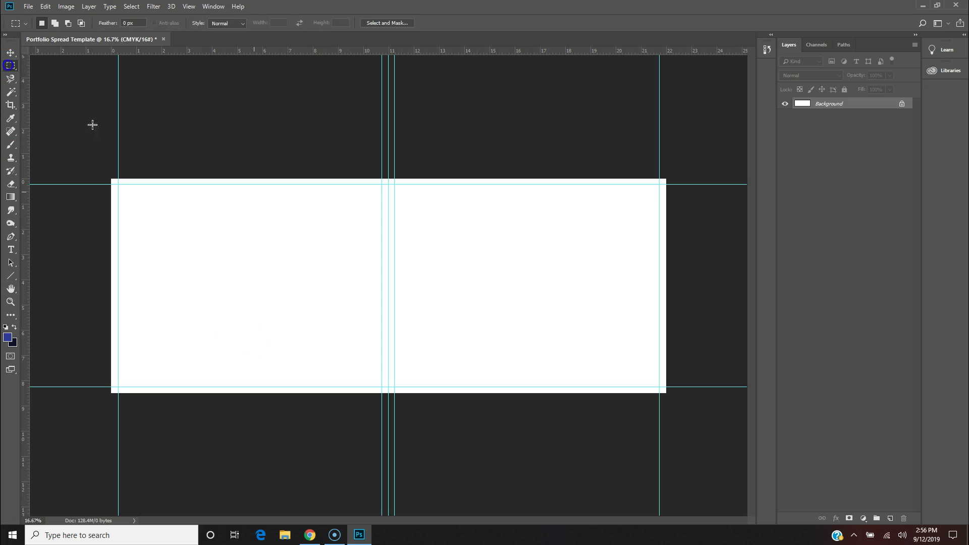
pyautogui.moveTo(383, 179); pyautogui.dragTo(392, 399)
pyautogui.moveTo(316, 168); pyautogui.dragTo(693, 419)
pyautogui.click(610, 407)
pyautogui.click(28, 6)
# Choose Save As, switch to the Desktop, and create a folder named Arch 227 Portfolio
pyautogui.click(53, 119)
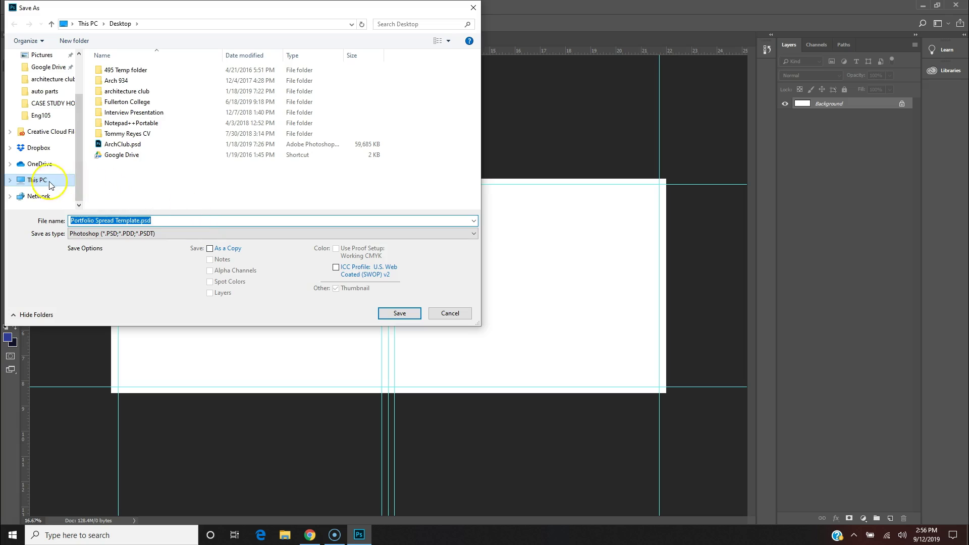
pyautogui.scroll(2, 56, 116)
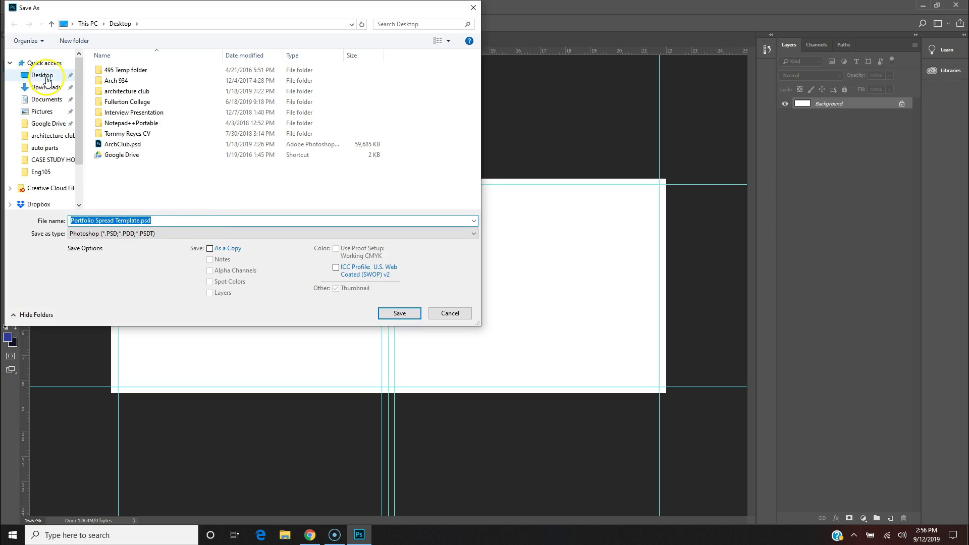
pyautogui.click(43, 75)
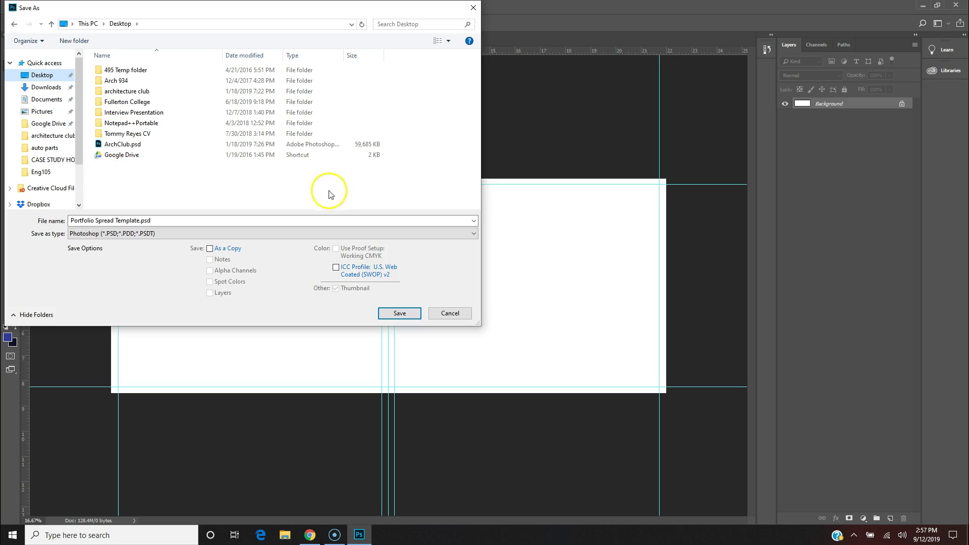
pyautogui.click(101, 185)
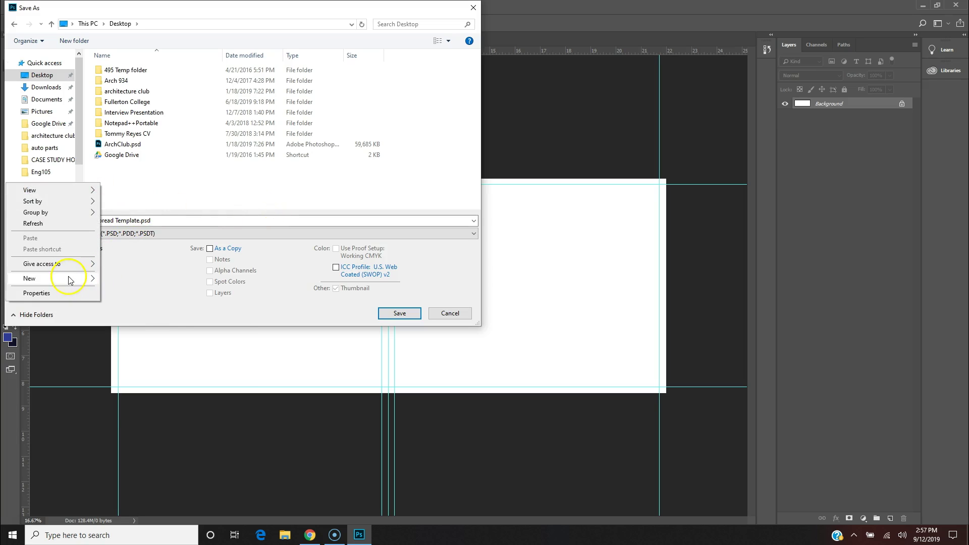
pyautogui.click(69, 280)
pyautogui.click(113, 280)
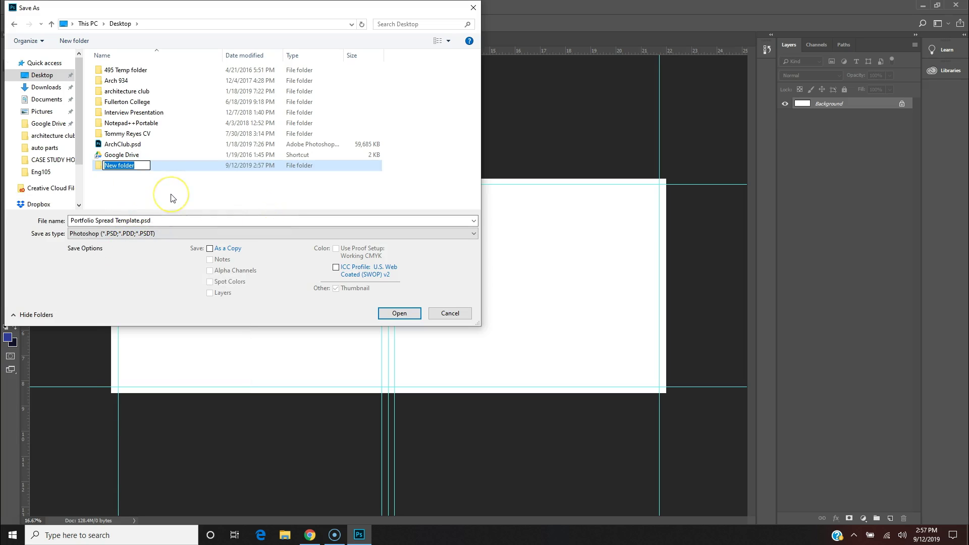
pyautogui.write('AR')
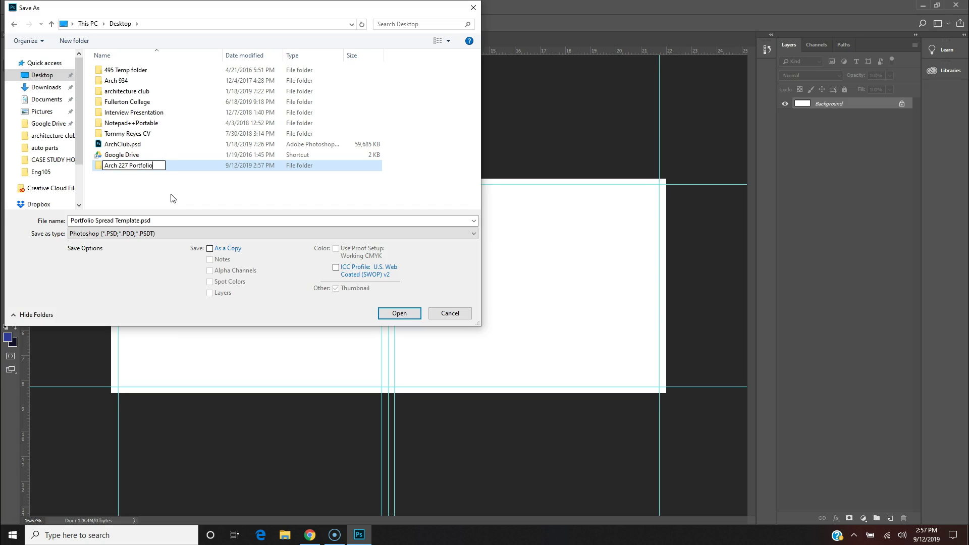
pyautogui.click(103, 166)
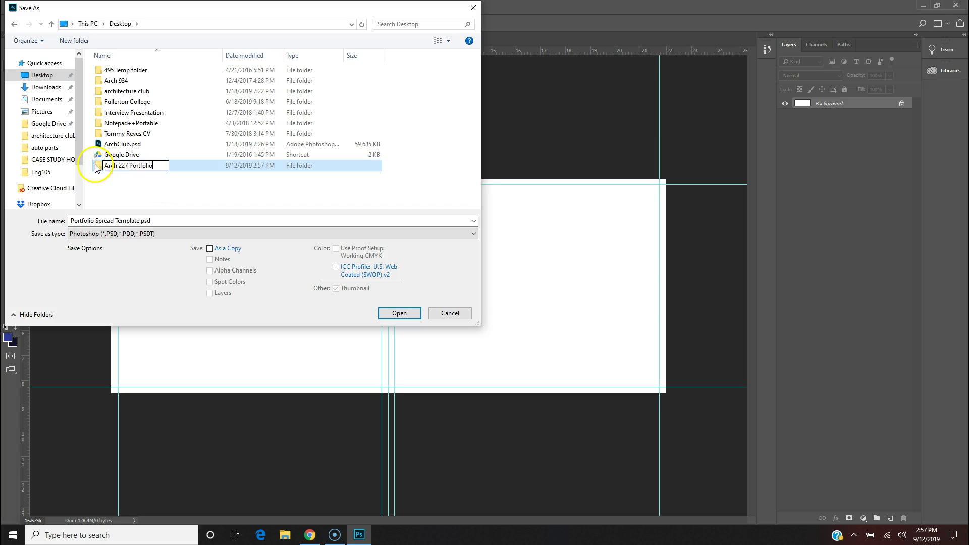
# Inside Arch 227 Portfolio, create a new folder named Template Spread
pyautogui.doubleClick(102, 167)
pyautogui.click(130, 101)
pyautogui.rightClick(124, 99)
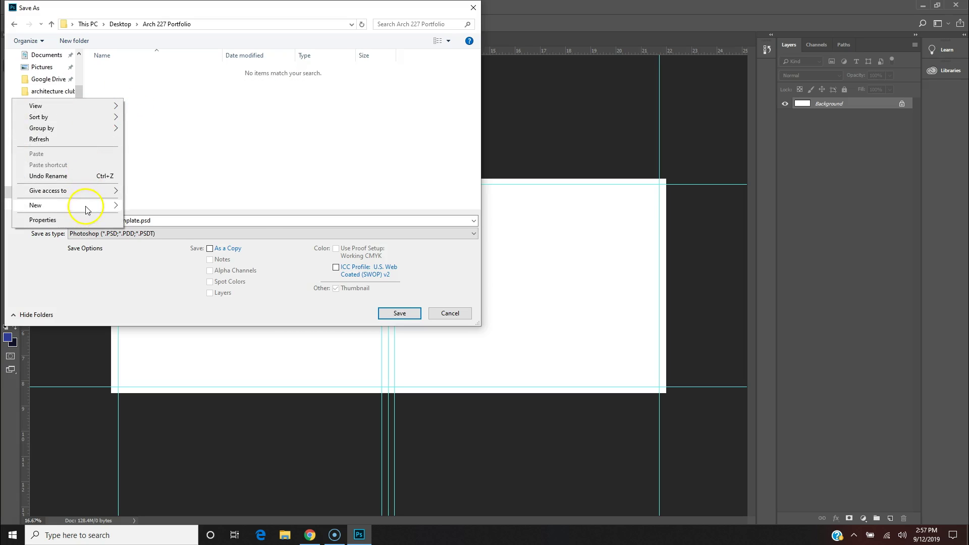
pyautogui.moveTo(97, 207)
pyautogui.click(132, 206)
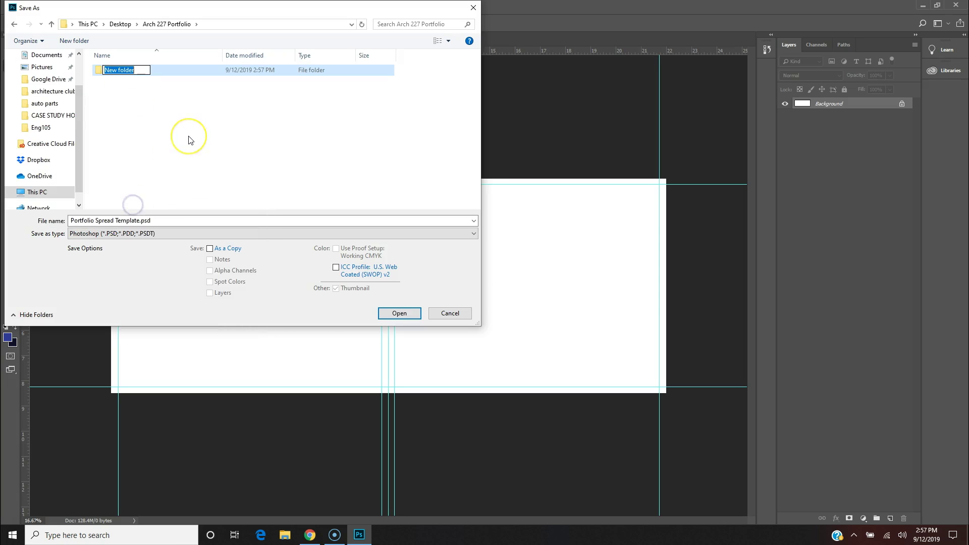
pyautogui.write('Template Spread')
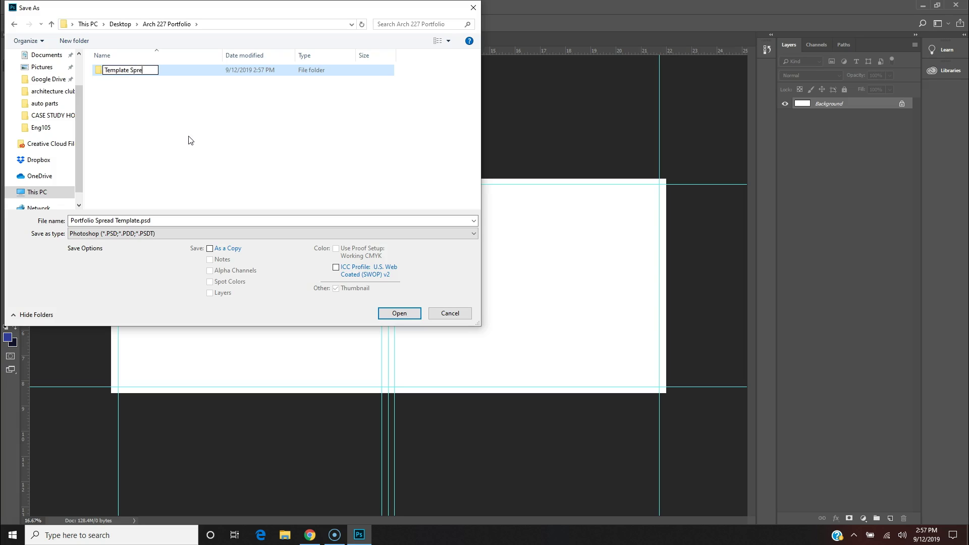
# Save Portfolio Spread Template.psd into Template Spread and launch File Explorer
pyautogui.doubleClick(98, 70)
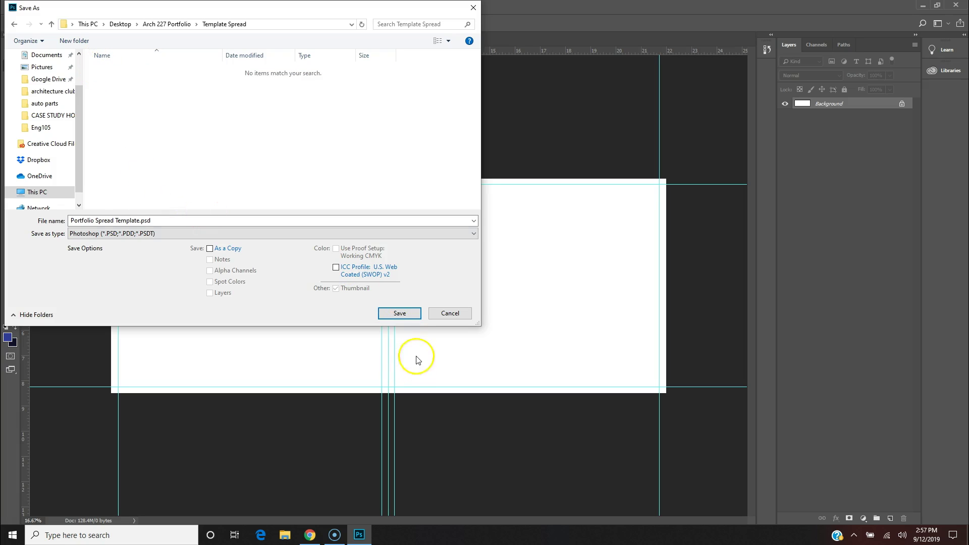
pyautogui.click(399, 314)
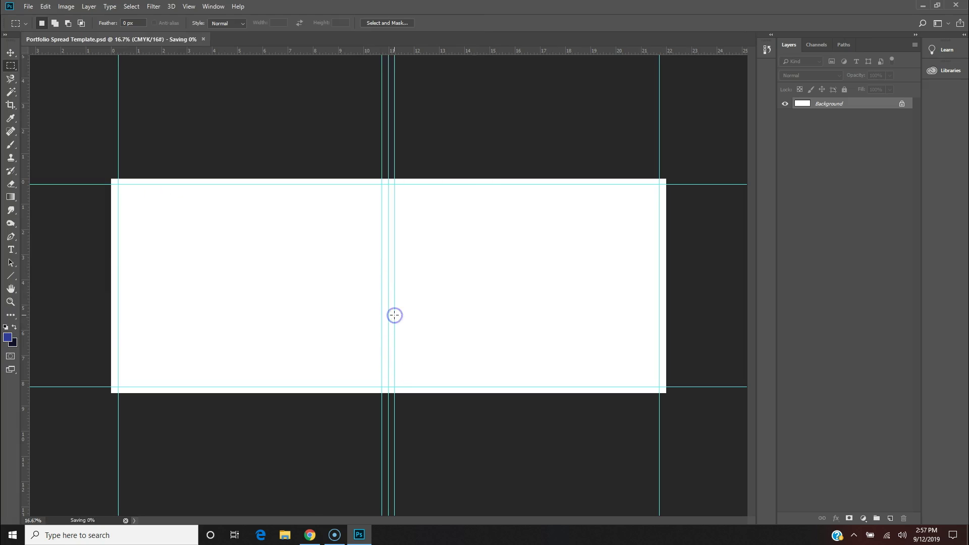
pyautogui.click(285, 534)
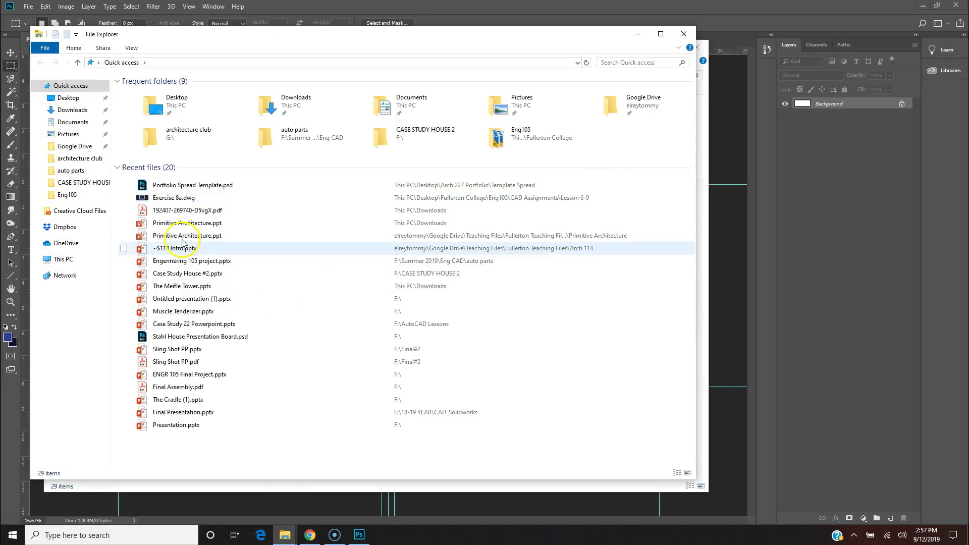
# Browse to Desktop > Arch 227 Portfolio > Template Spread in File Explorer and close Photoshop
pyautogui.click(67, 99)
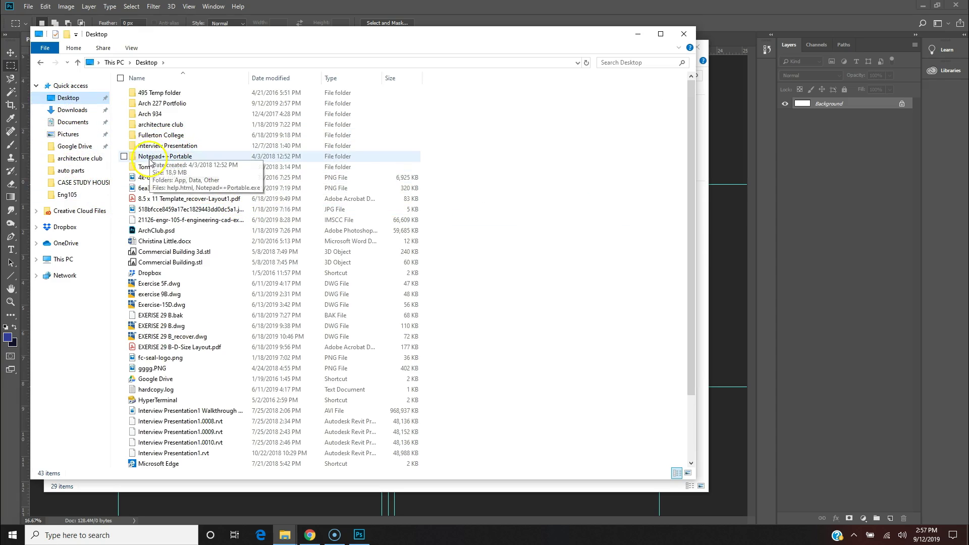
pyautogui.doubleClick(135, 103)
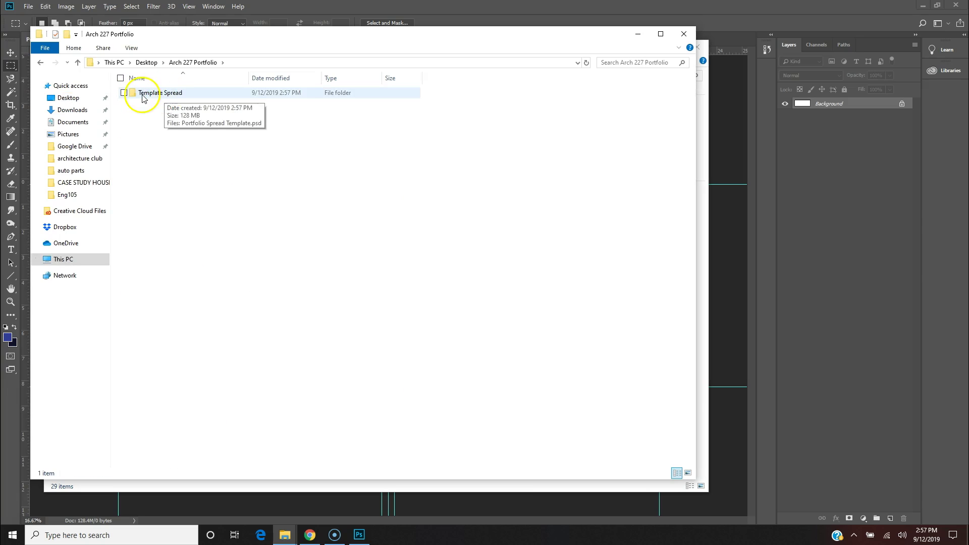
pyautogui.doubleClick(135, 94)
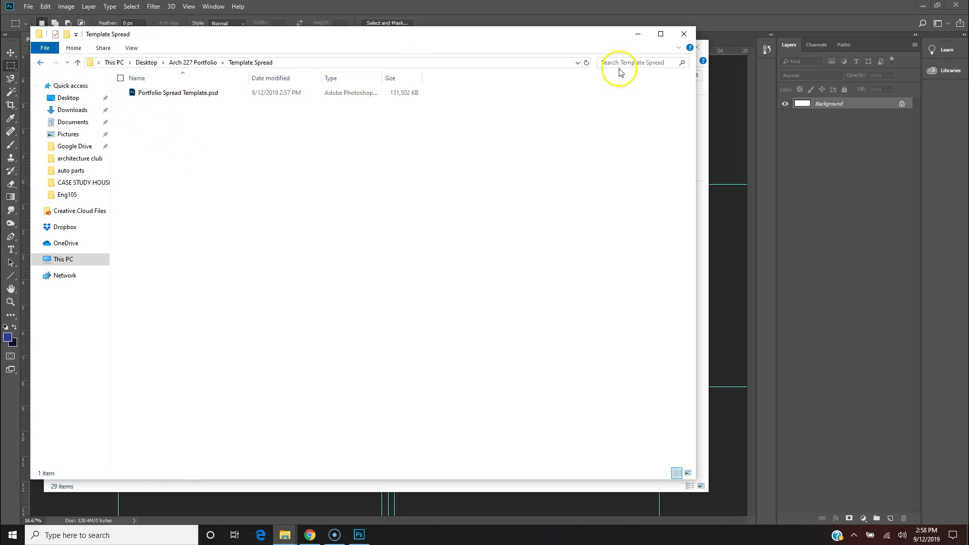
pyautogui.click(956, 6)
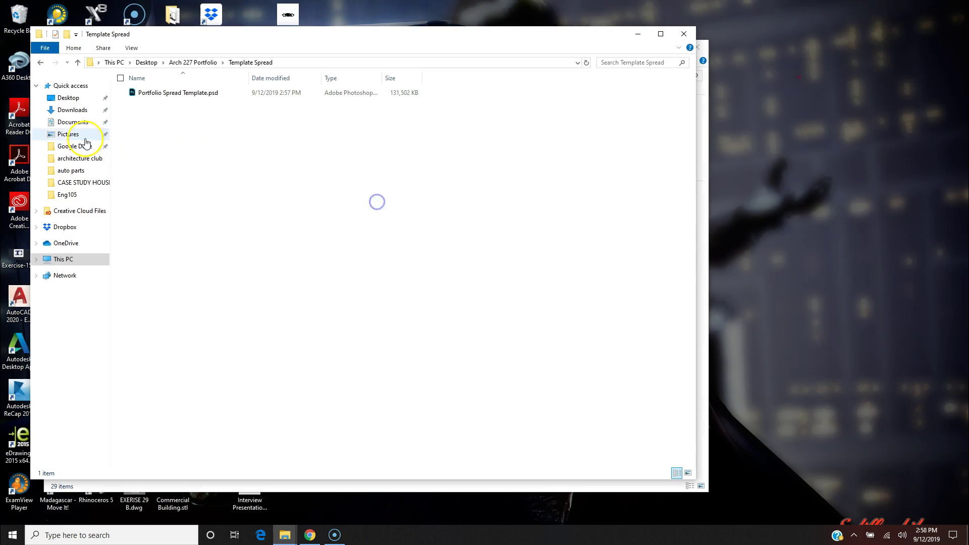
# Add a Cover Page folder to Arch 227 Portfolio and reopen Portfolio Spread Template.psd from Template Spread
pyautogui.click(41, 62)
pyautogui.rightClick(149, 155)
pyautogui.moveTo(130, 279)
pyautogui.click(161, 277)
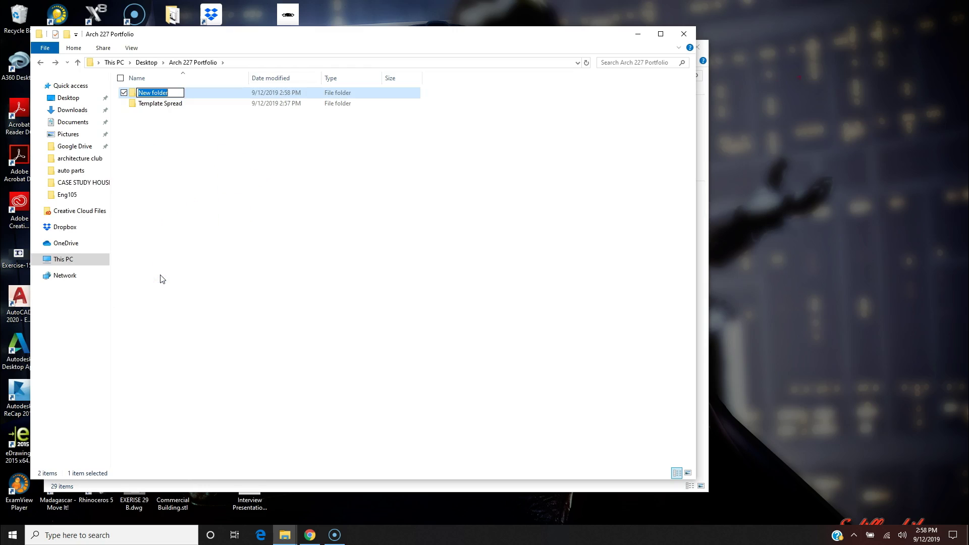
pyautogui.write('Cover Page')
pyautogui.click(179, 291)
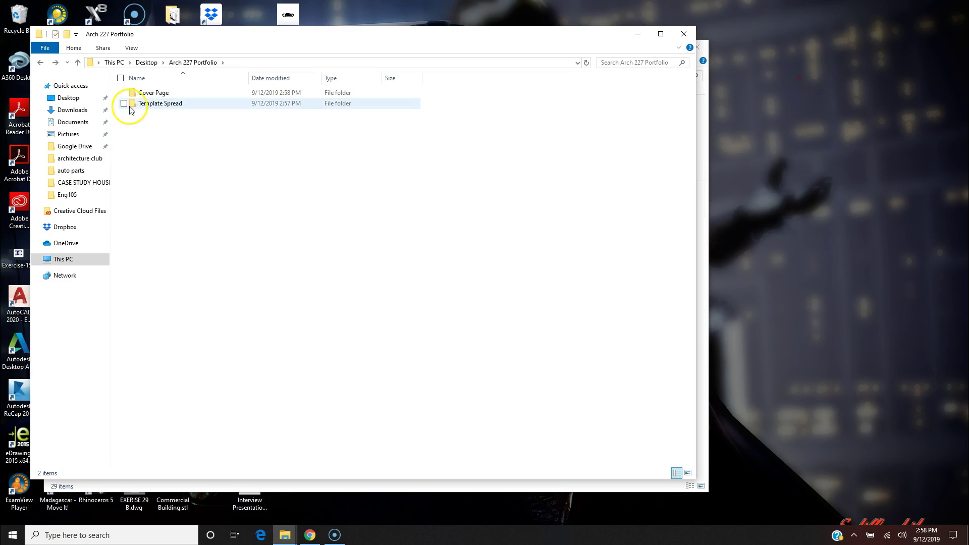
pyautogui.doubleClick(134, 103)
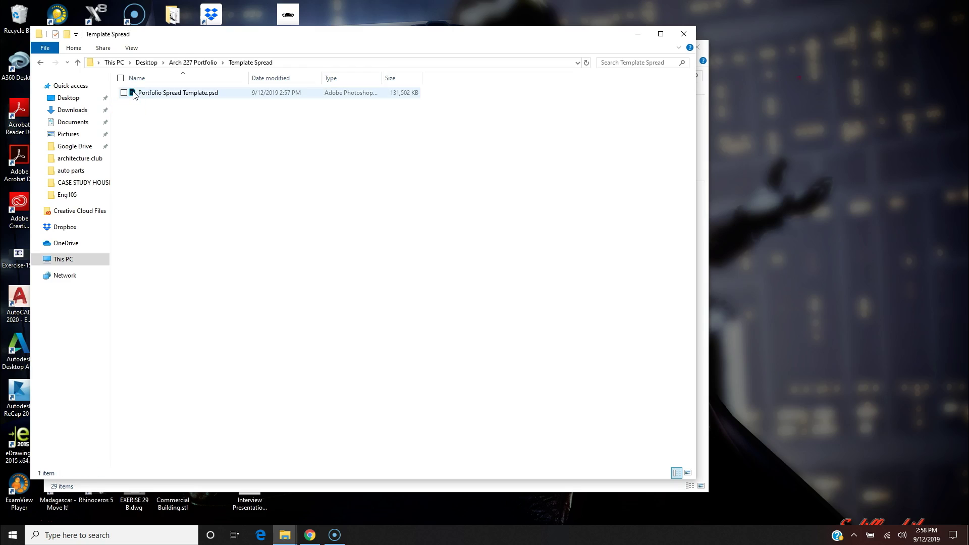
pyautogui.click(134, 95)
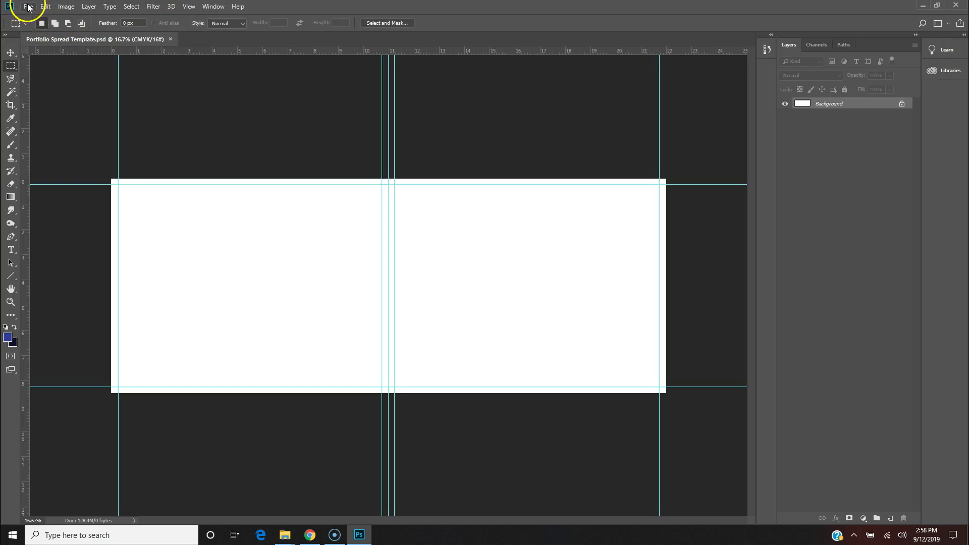
# Save the spread as Portfolio Cover Page.psd, Photoshop format, inside the Cover Page folder
pyautogui.click(29, 7)
pyautogui.click(48, 120)
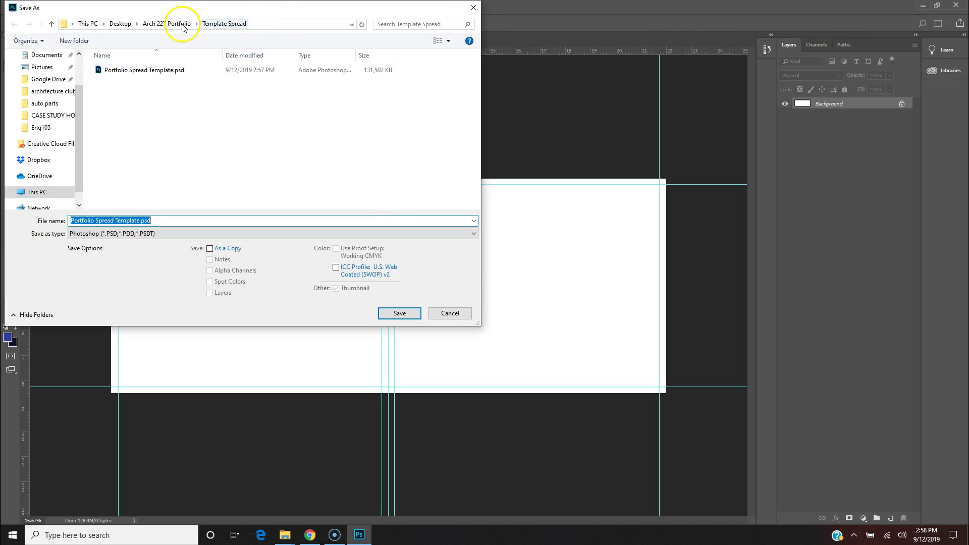
pyautogui.click(168, 23)
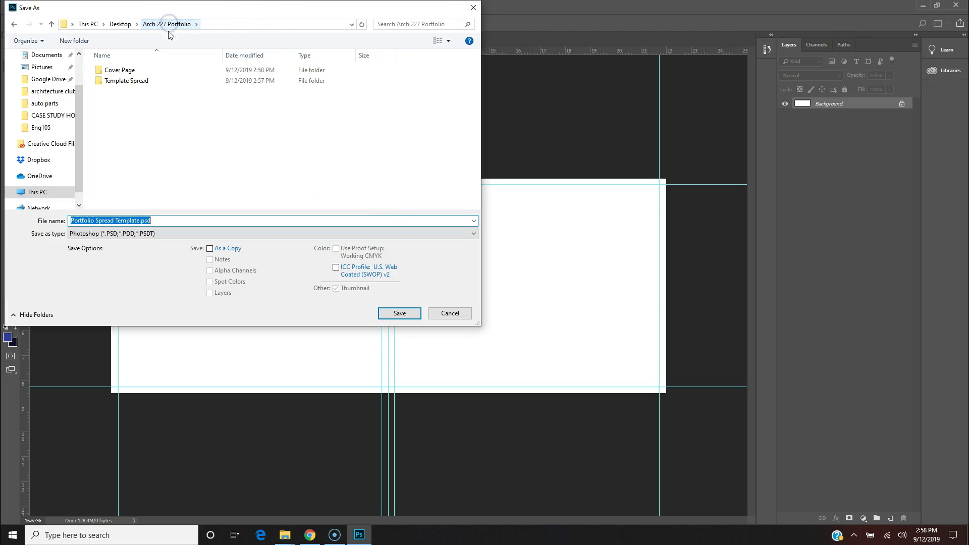
pyautogui.doubleClick(101, 71)
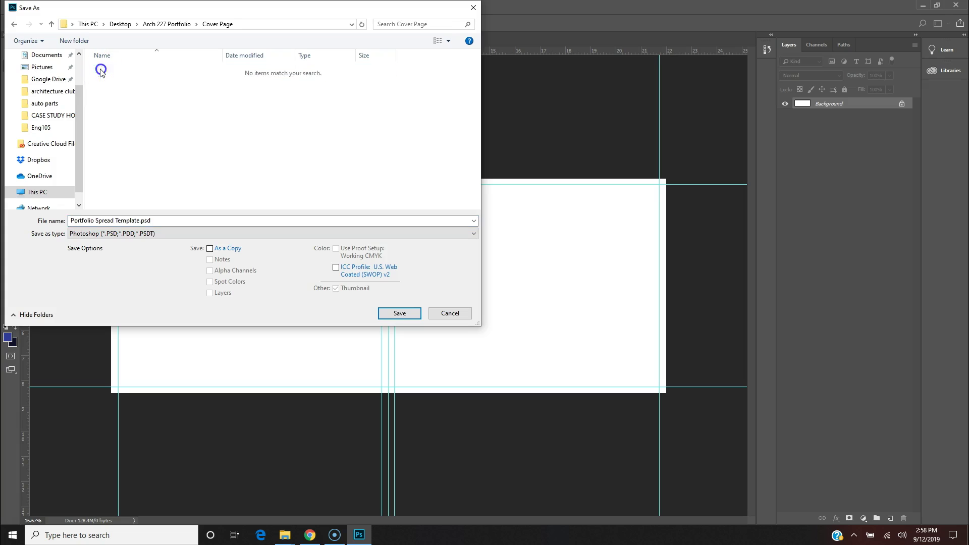
pyautogui.doubleClick(137, 221)
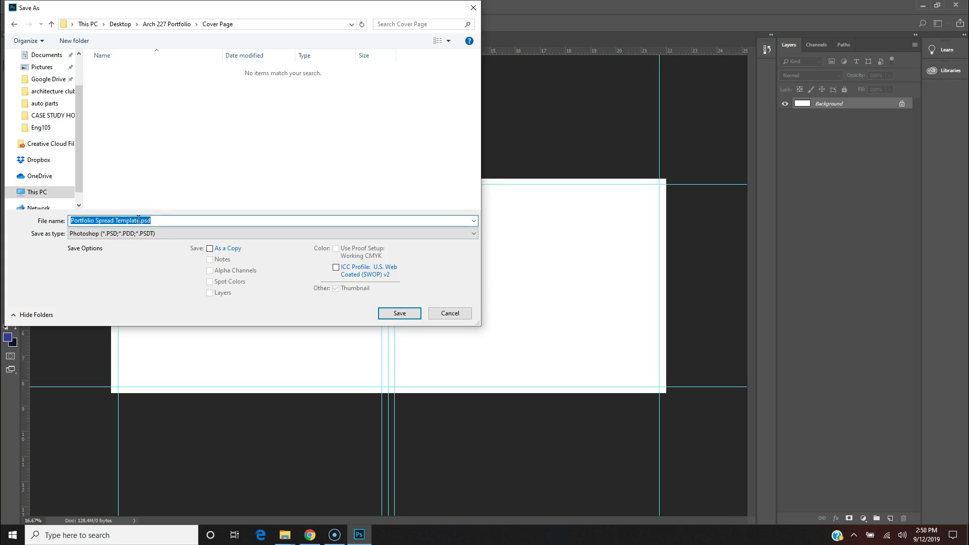
pyautogui.write('Cover Page')
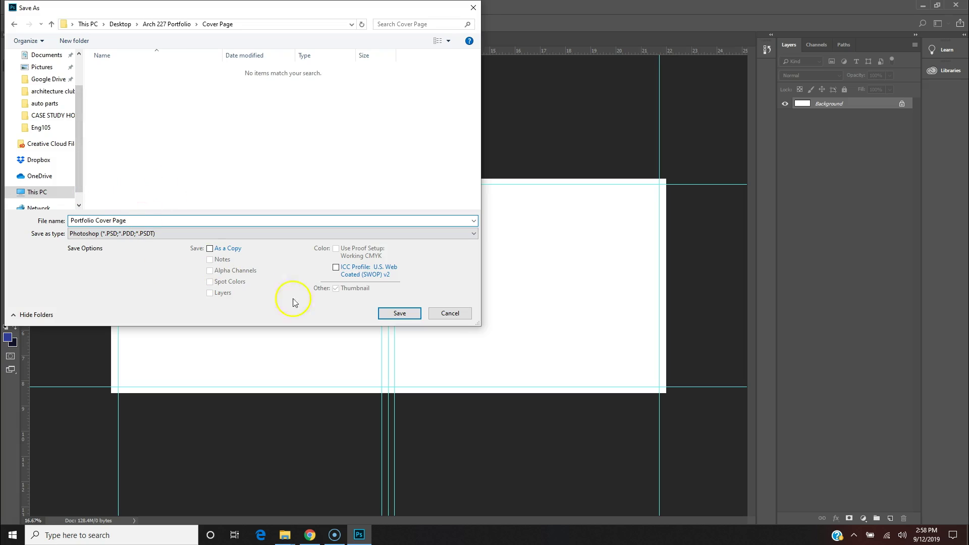
pyautogui.click(129, 234)
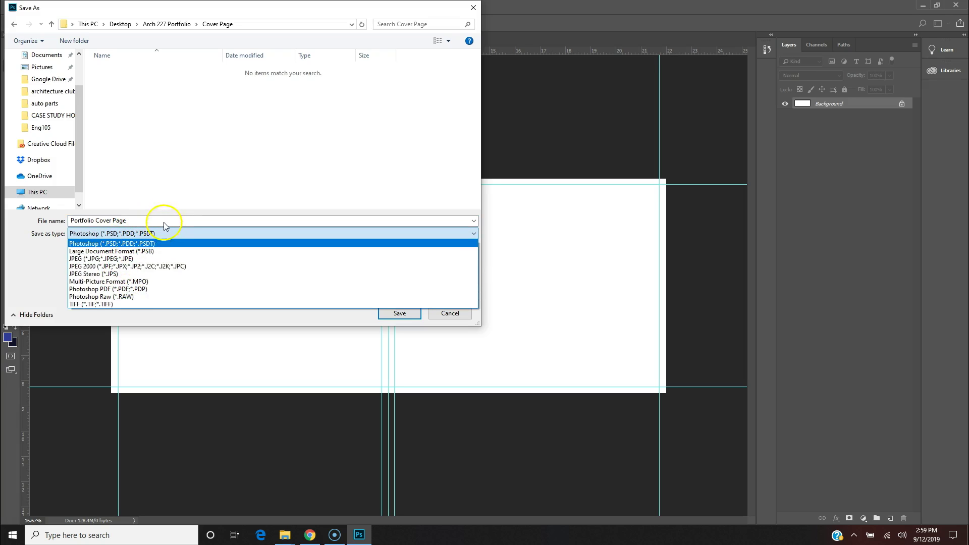
pyautogui.click(186, 221)
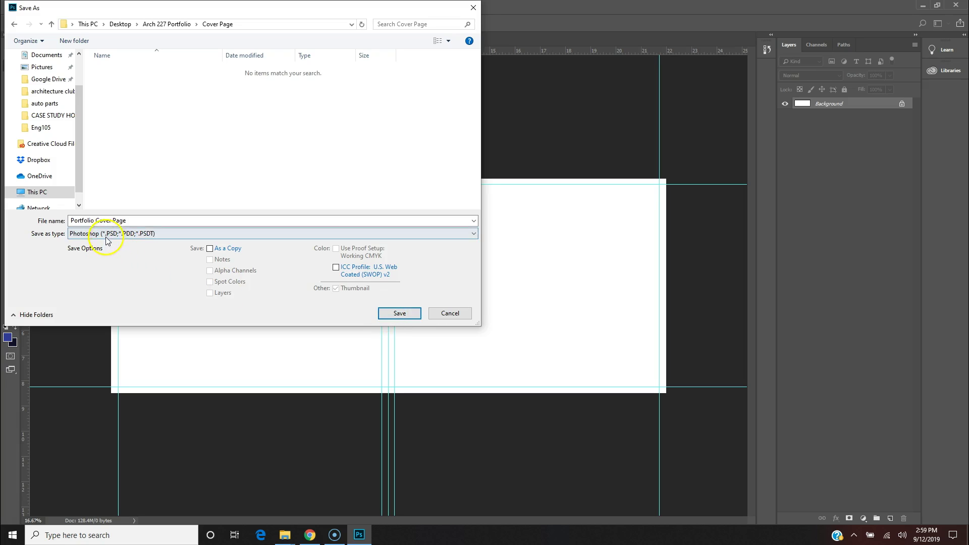
pyautogui.click(404, 314)
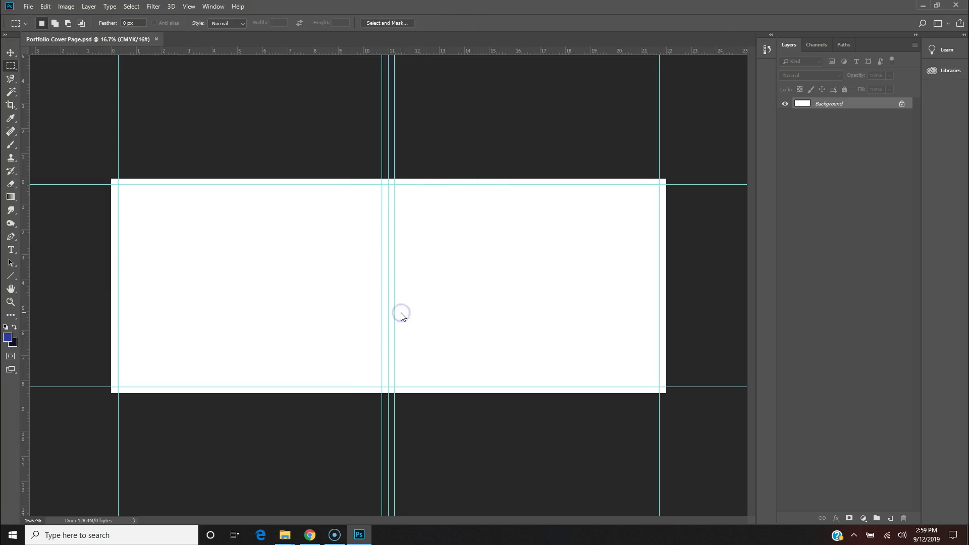
pyautogui.click(494, 283)
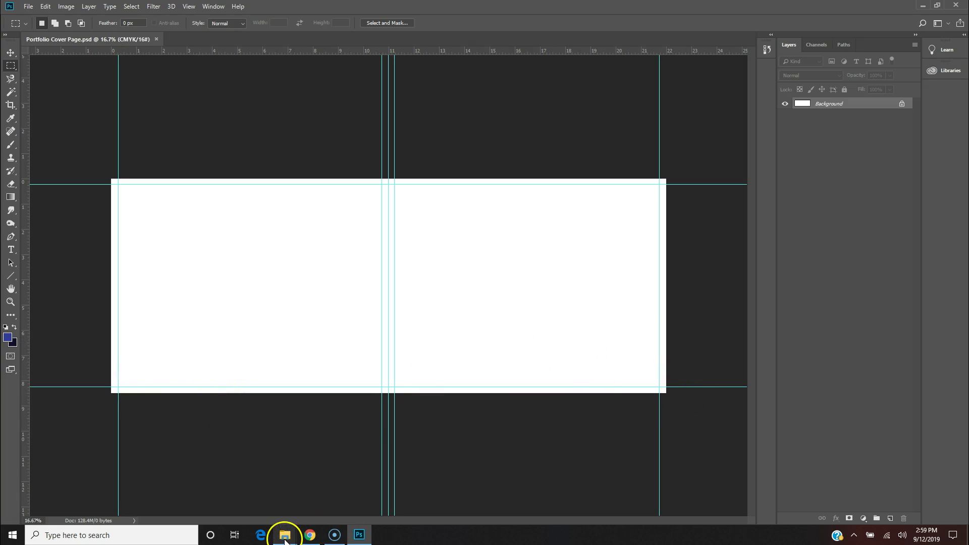
pyautogui.moveTo(286, 539)
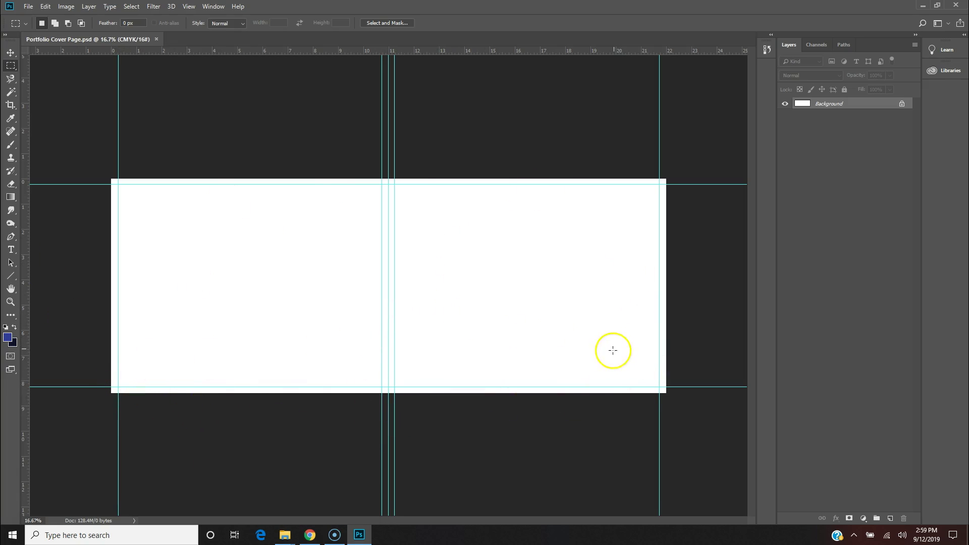
pyautogui.moveTo(638, 387); pyautogui.dragTo(660, 386)
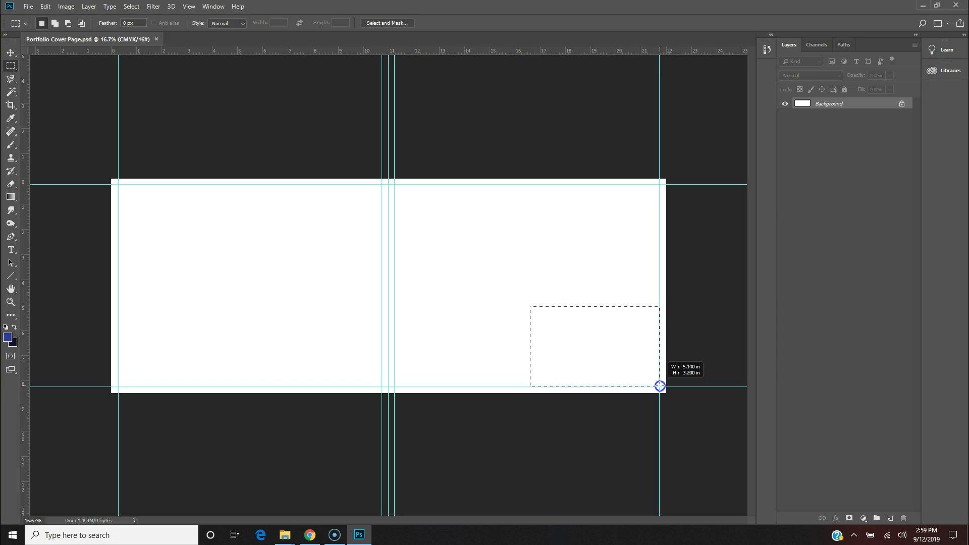
pyautogui.moveTo(660, 387); pyautogui.dragTo(660, 386)
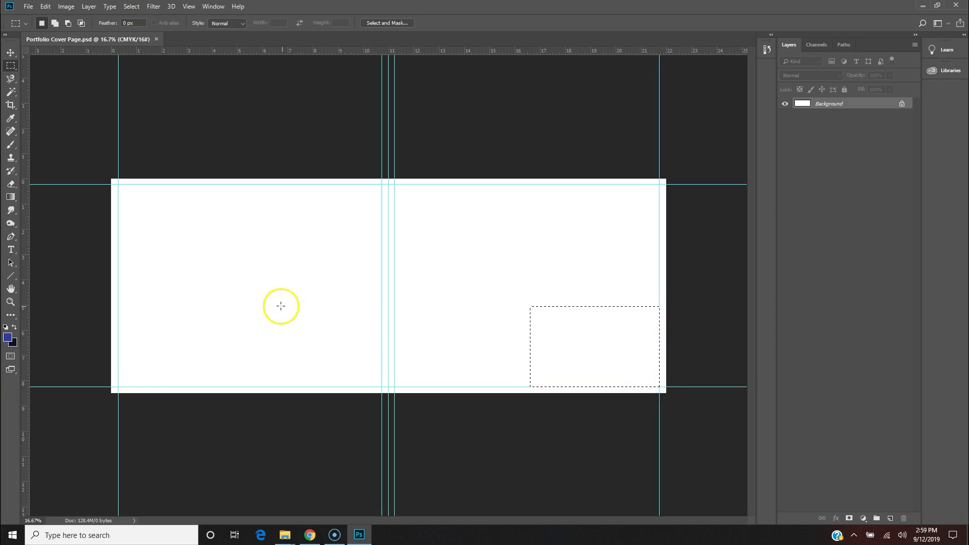
pyautogui.moveTo(150, 278); pyautogui.dragTo(343, 308)
pyautogui.click(613, 368)
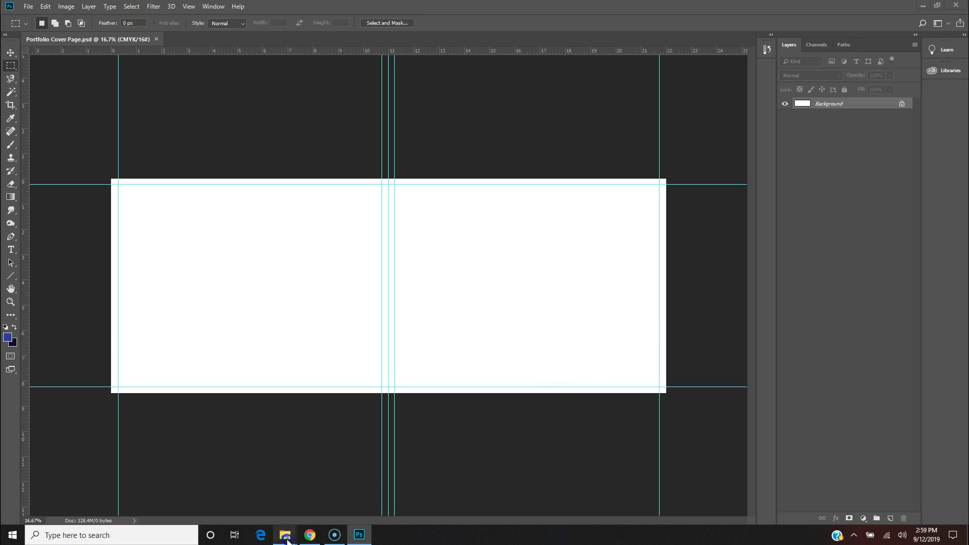
# Create an Information Spread folder in Arch 227 Portfolio via File Explorer
pyautogui.moveTo(325, 508)
pyautogui.click(310, 495)
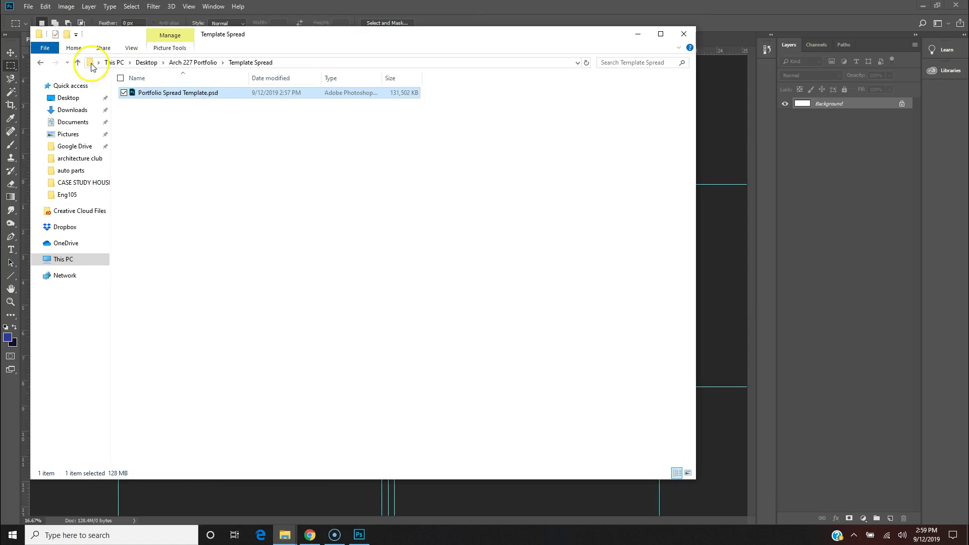
pyautogui.click(40, 62)
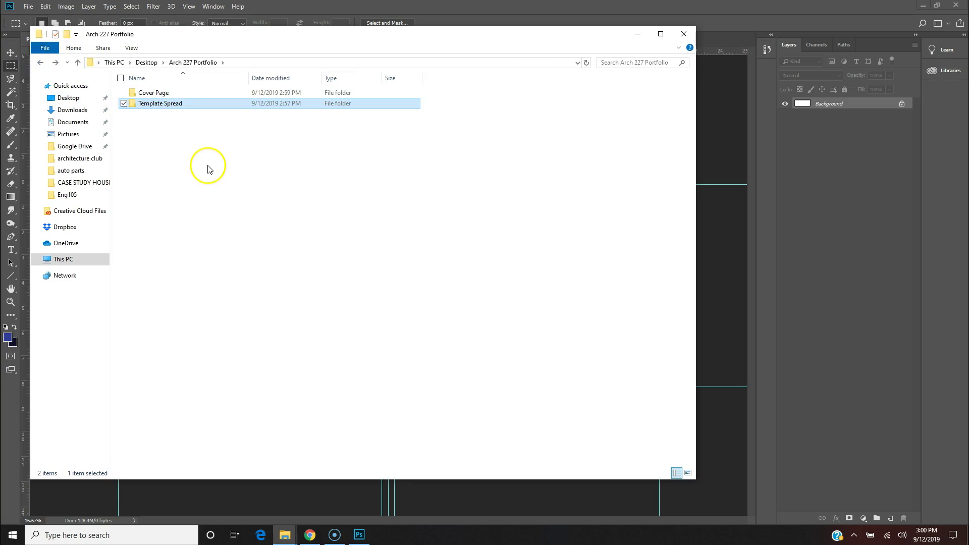
pyautogui.rightClick(143, 139)
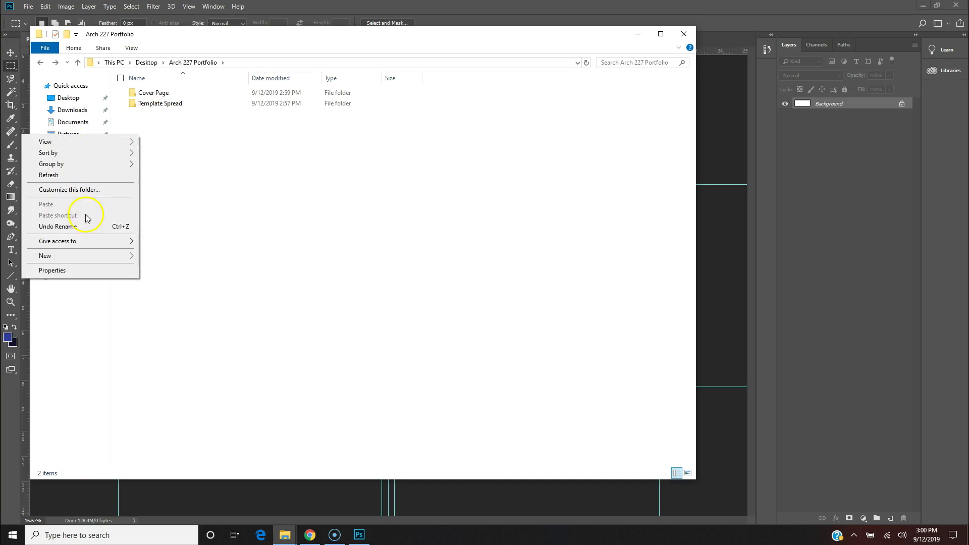
pyautogui.moveTo(71, 256)
pyautogui.click(161, 254)
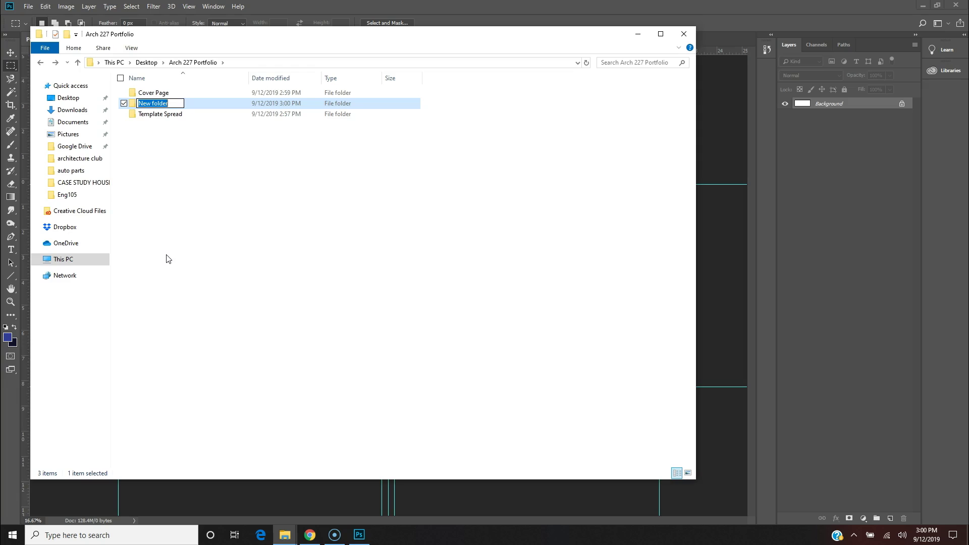
pyautogui.press('BackSpace')
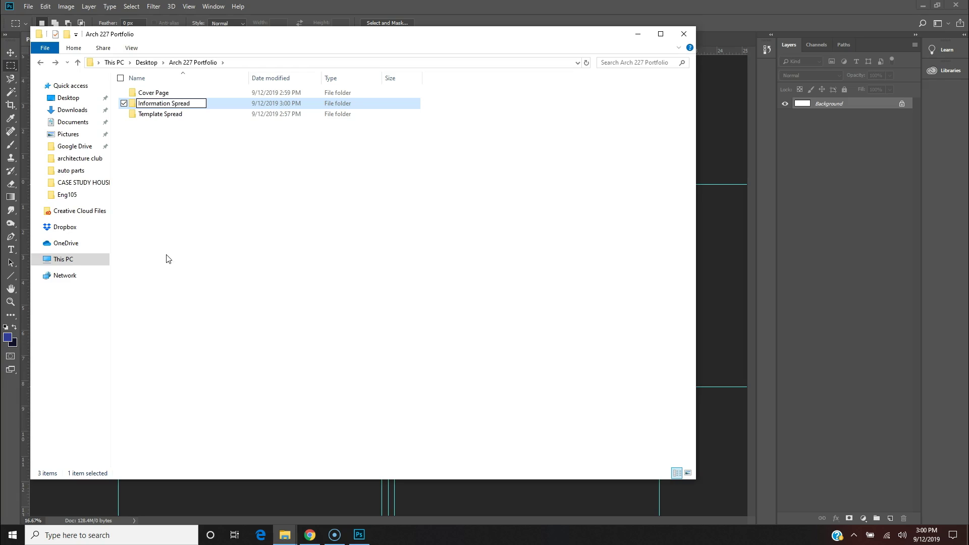
pyautogui.click(205, 242)
# Clear the folder selection and close the File Explorer window
pyautogui.click(134, 116)
pyautogui.click(158, 152)
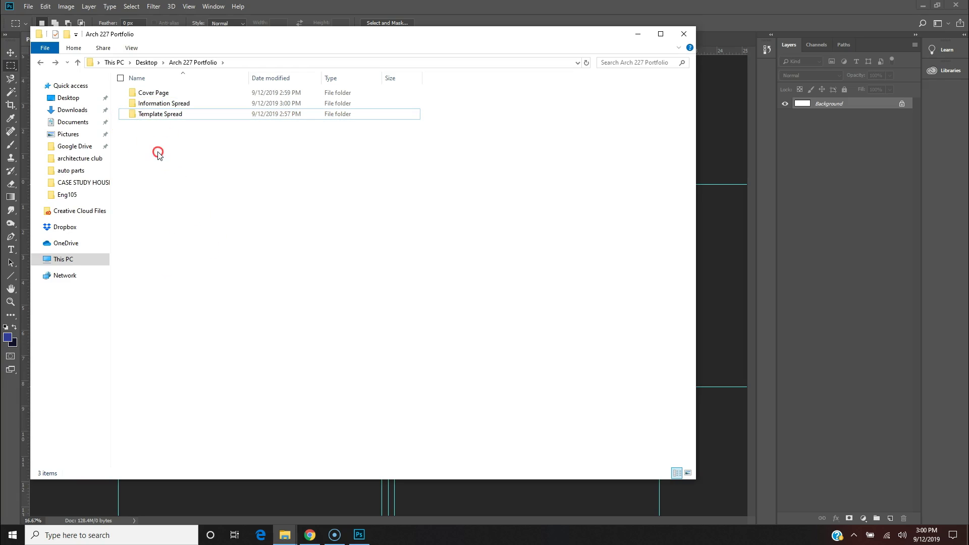
pyautogui.rightClick(158, 153)
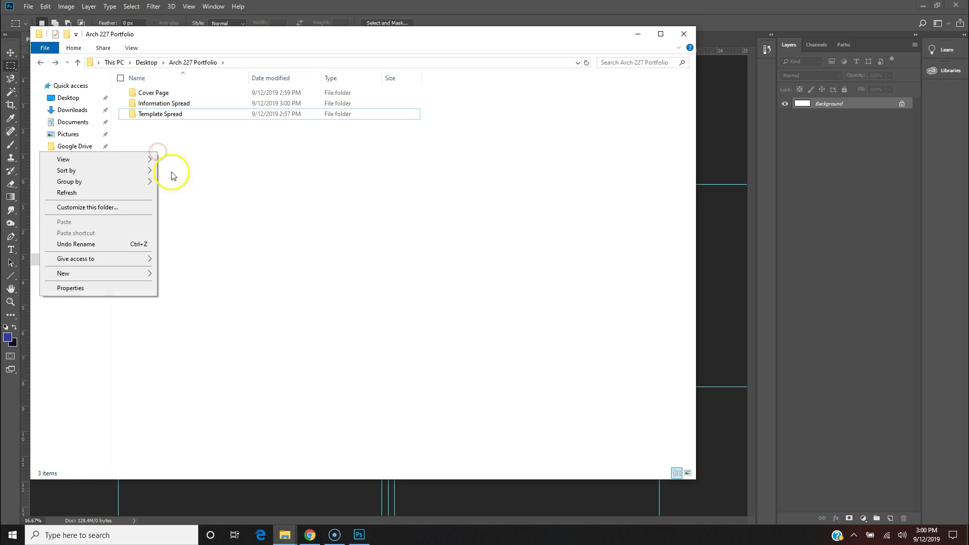
pyautogui.click(214, 216)
pyautogui.click(685, 33)
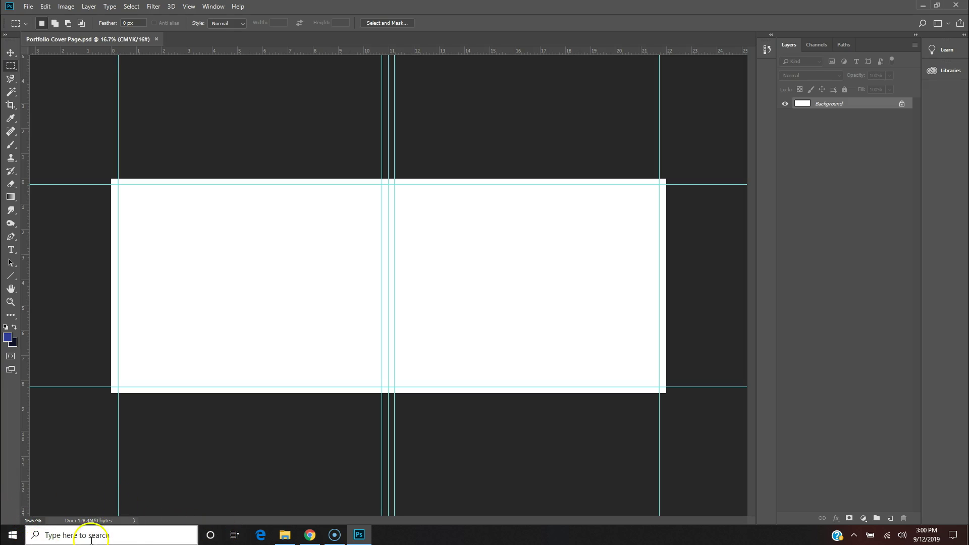
pyautogui.click(337, 538)
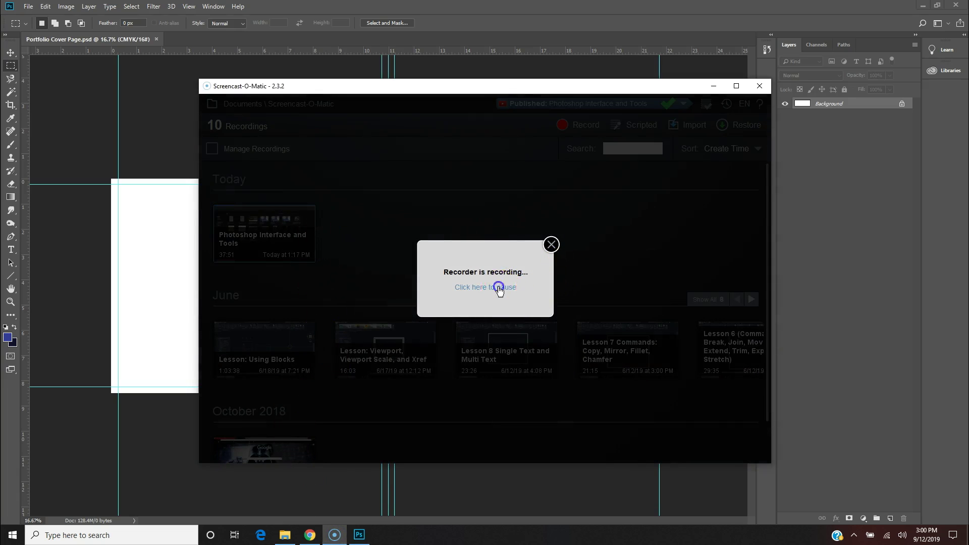
pyautogui.click(501, 293)
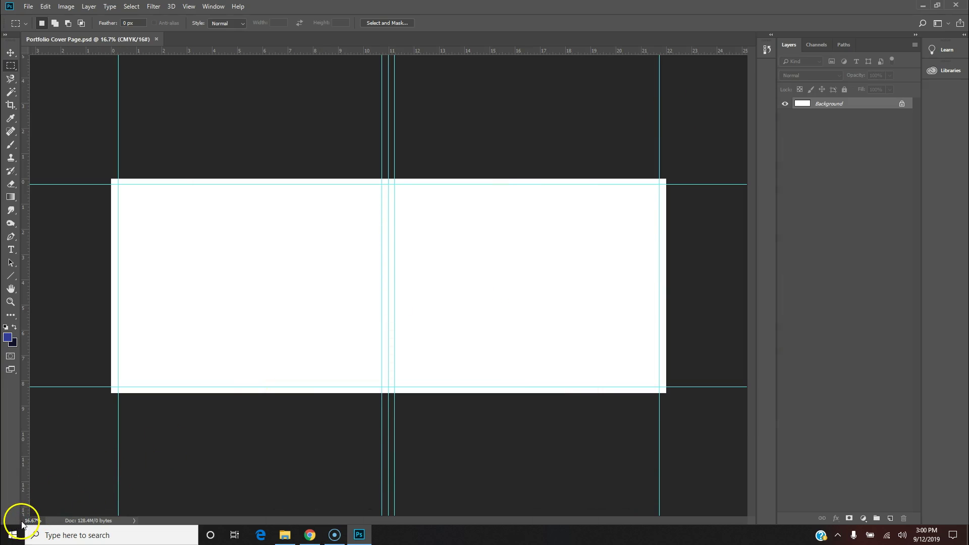